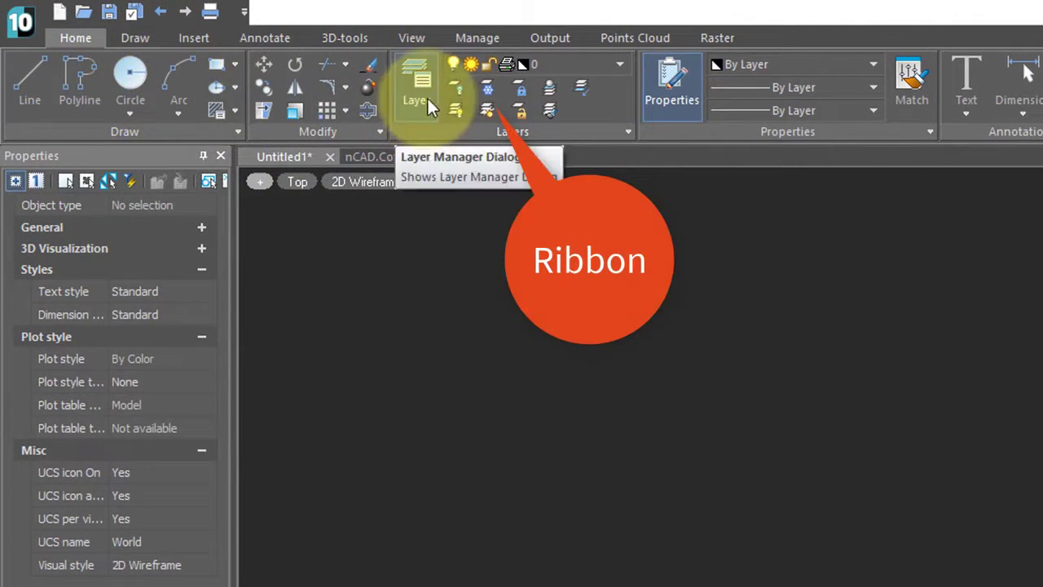
Step: Show the Draw ribbon tab, then Insert, and finally the Annotate tab
left_click(140, 38)
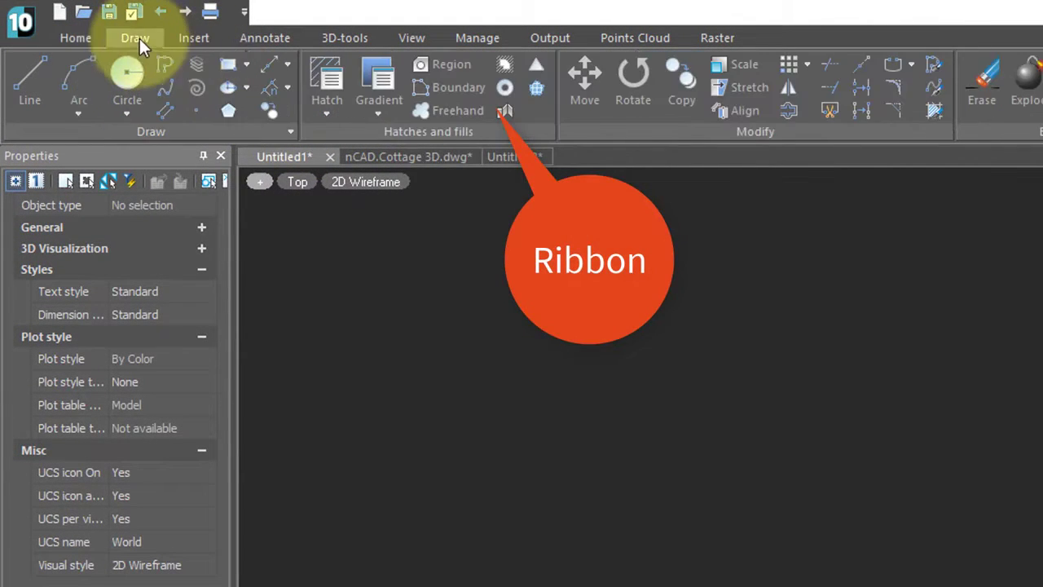
left_click(207, 38)
left_click(263, 38)
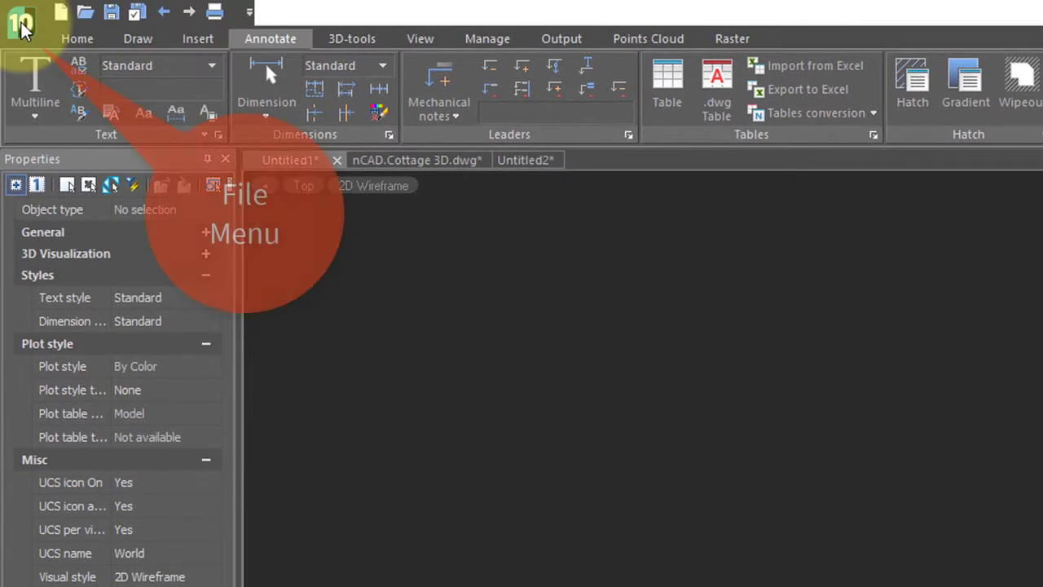
left_click(22, 27)
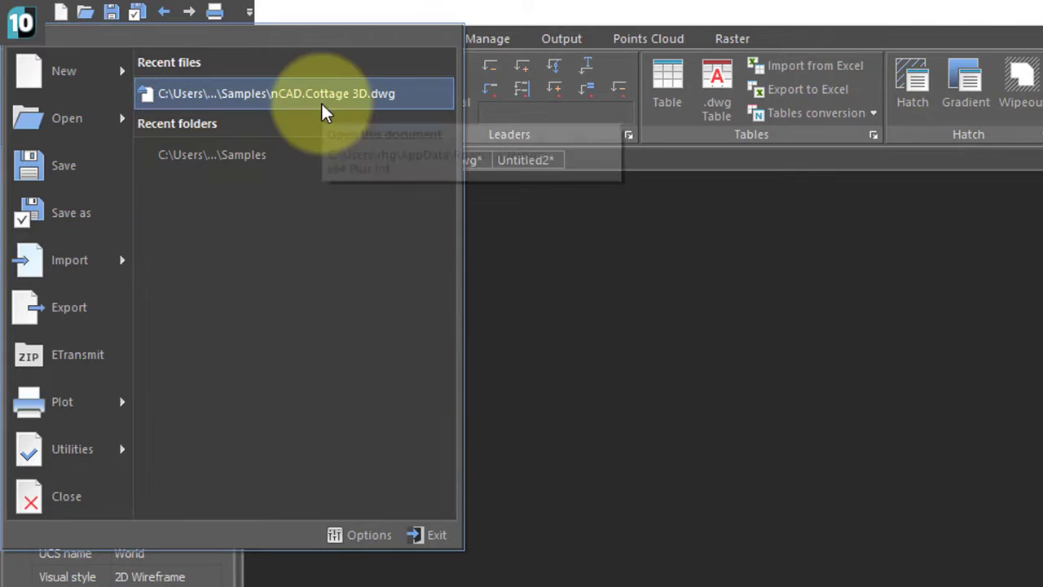
mouse_move(75, 79)
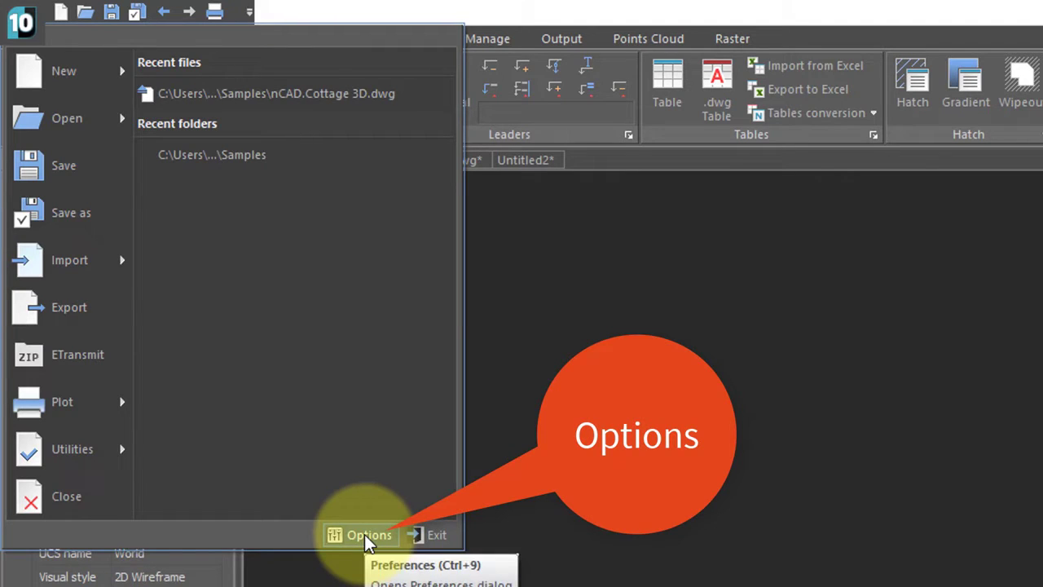
key("Escape")
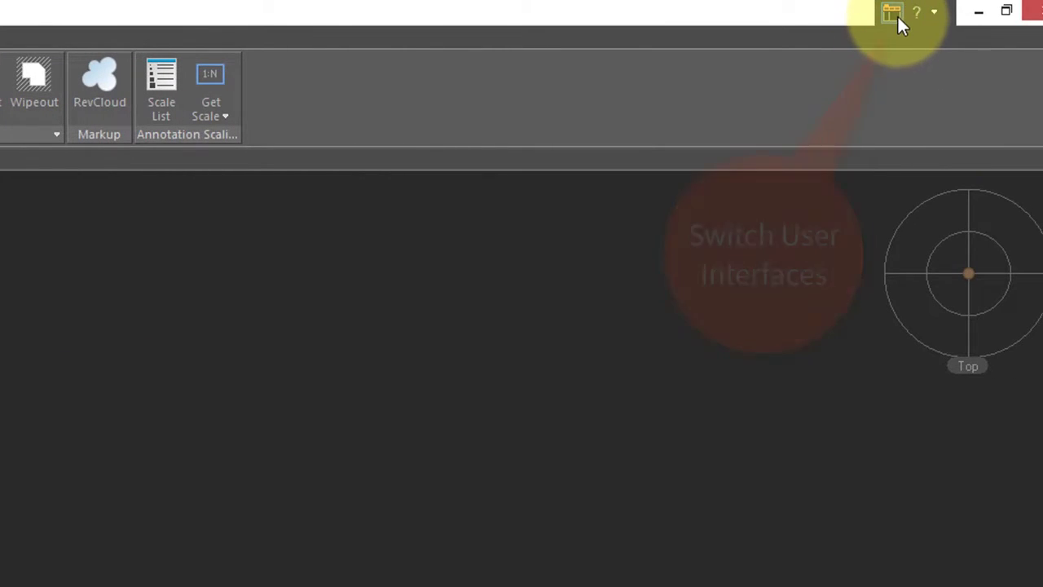
left_click(894, 15)
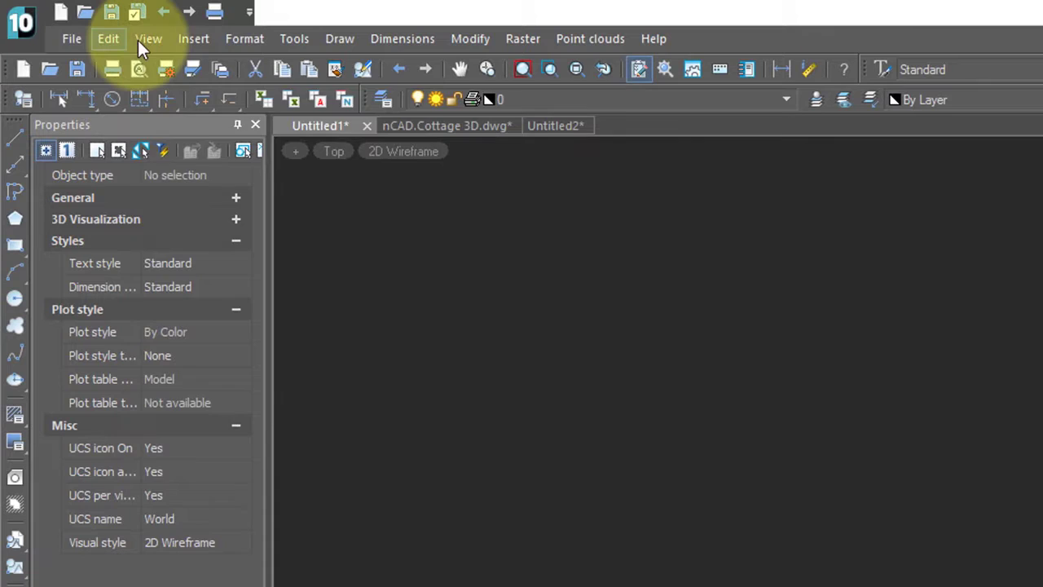
left_click(141, 42)
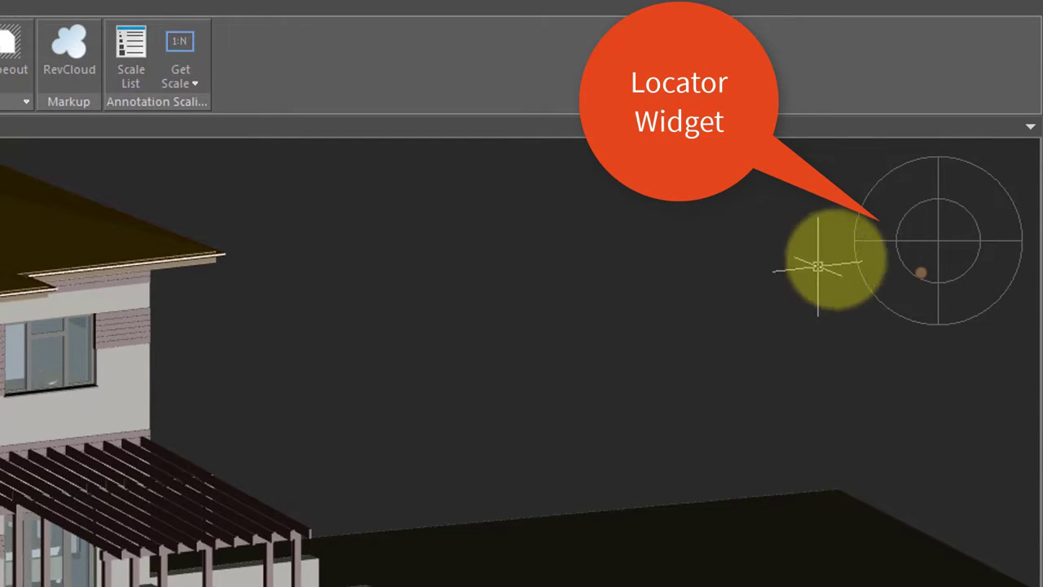
Step: Show the cottage in the Top, Right, Front and Left preset views
mouse_move(915, 244)
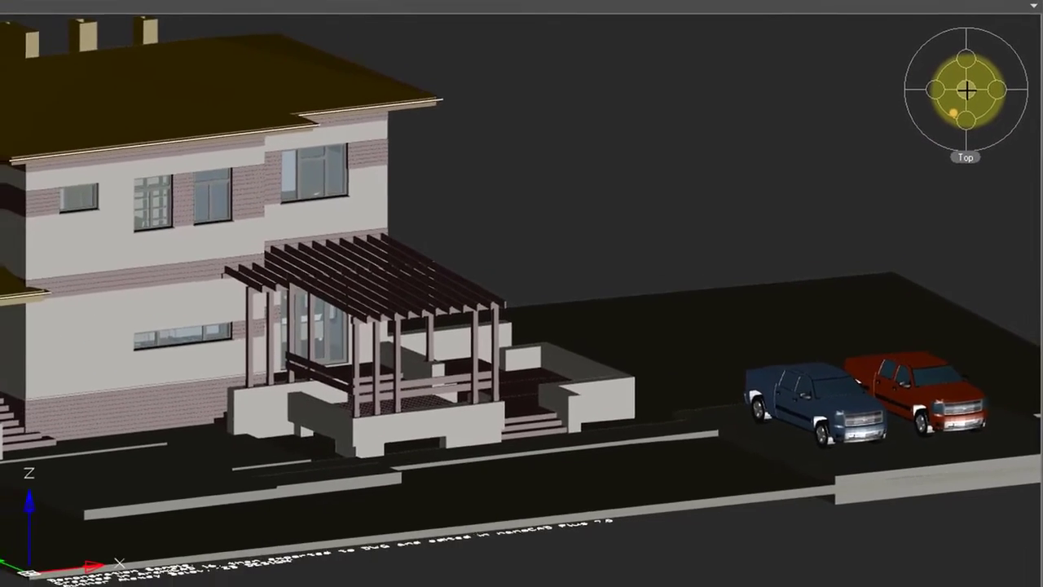
left_click(965, 89)
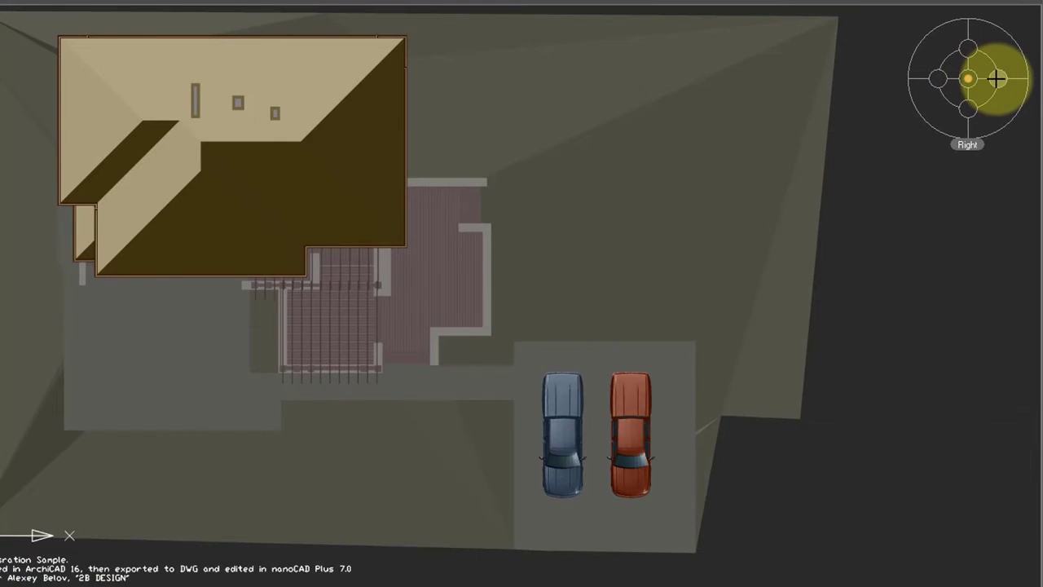
left_click(996, 78)
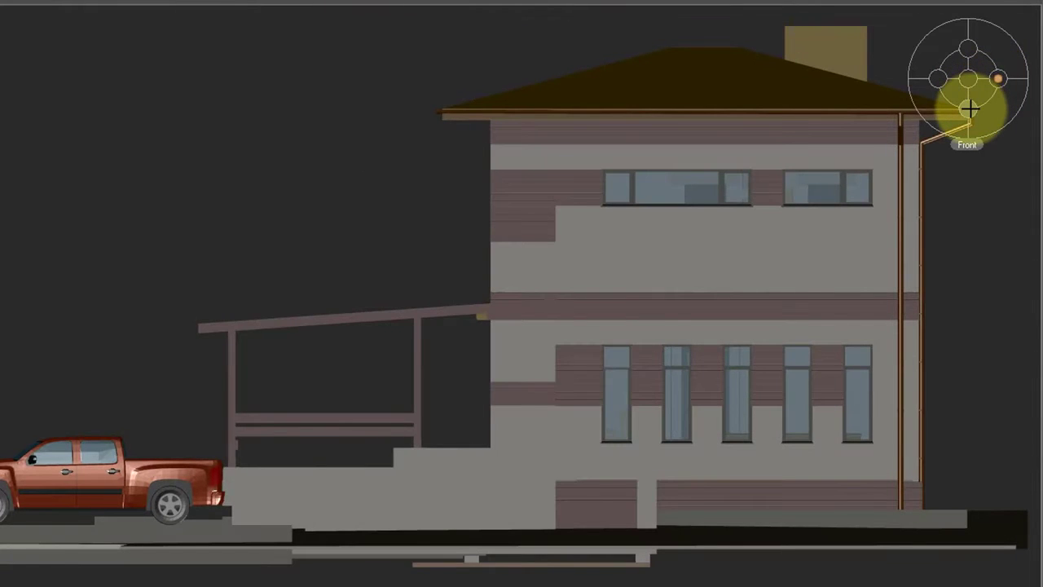
left_click(970, 108)
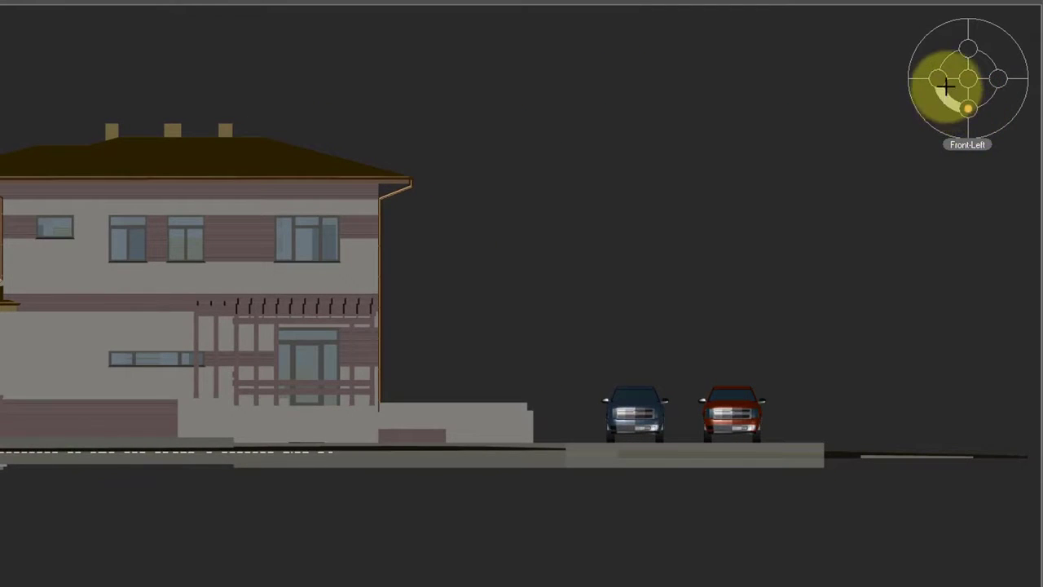
left_click(946, 86)
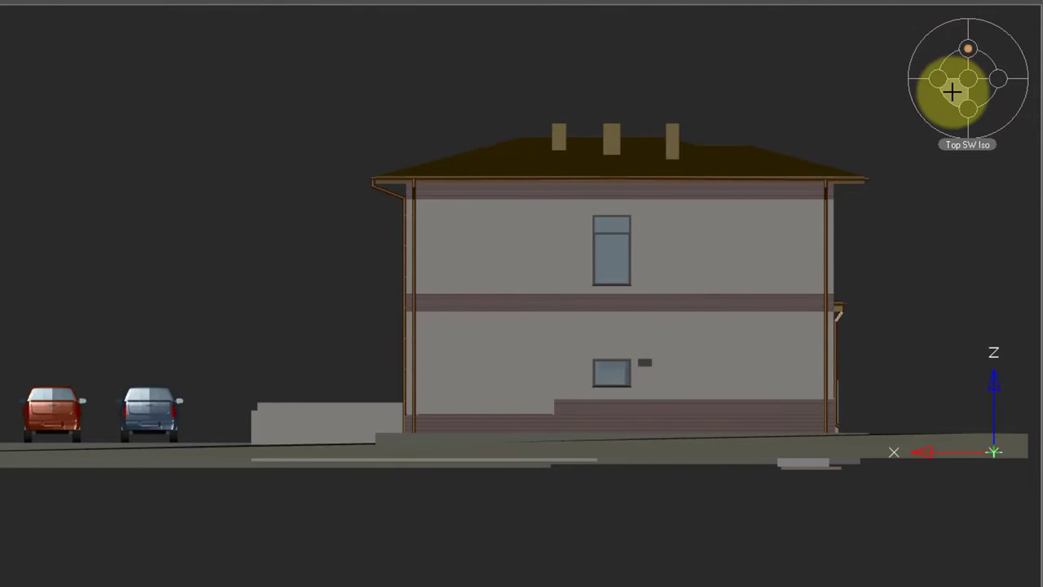
Step: Show the cottage in the Top SW Iso, Top NE Iso, then Bottom SE Iso views
left_click(954, 88)
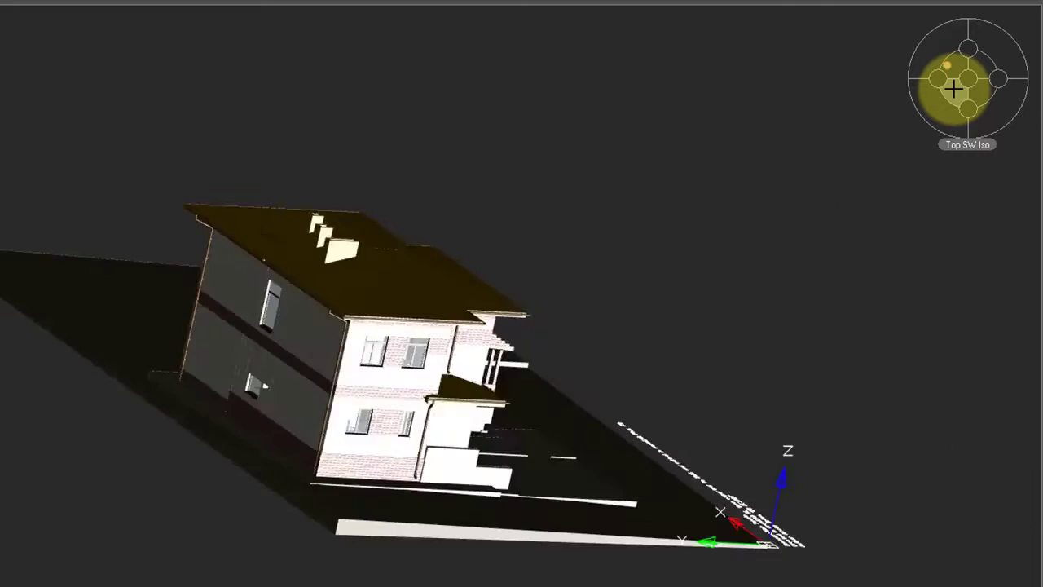
left_click(980, 63)
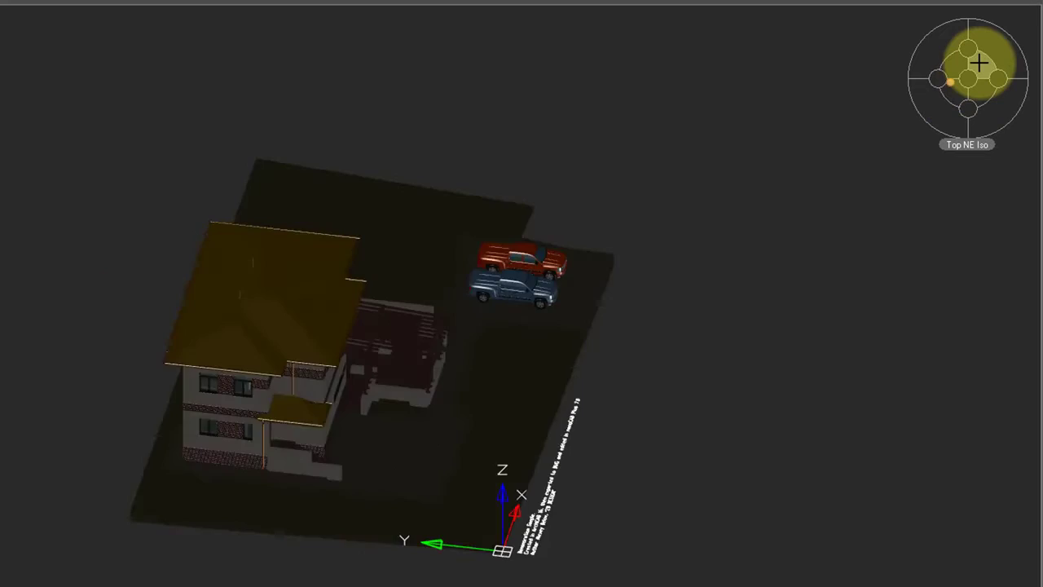
left_click(999, 117)
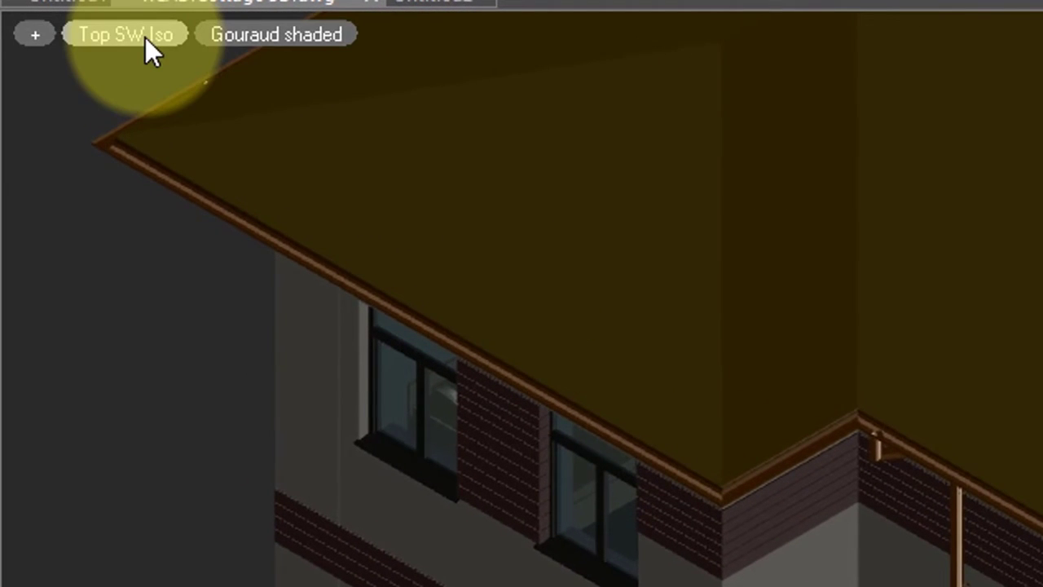
Step: Set the cottage view to Top, then to Top SE Iso from the Isometric views
left_click(145, 38)
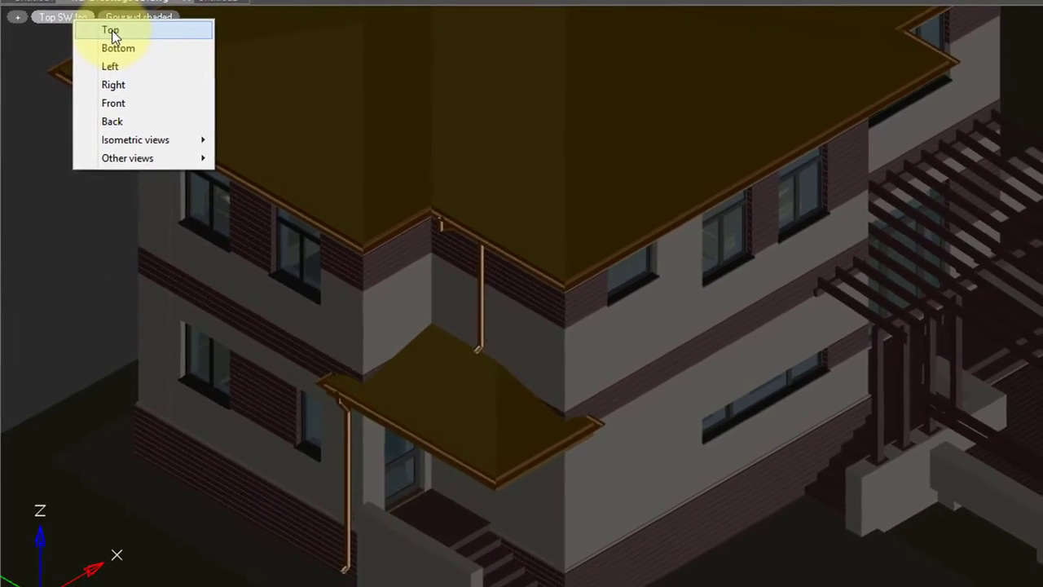
left_click(159, 44)
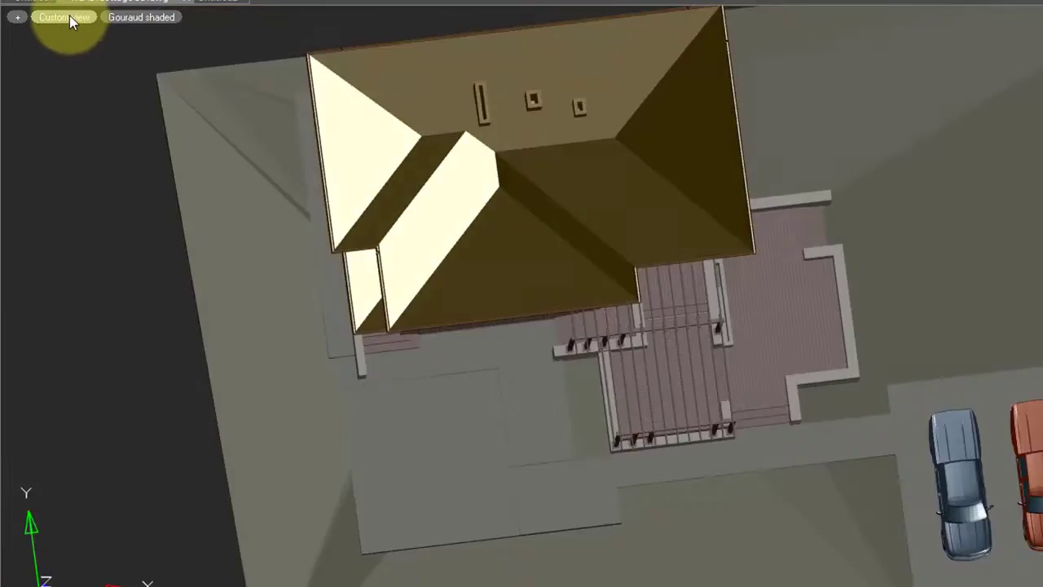
left_click(70, 16)
mouse_move(106, 137)
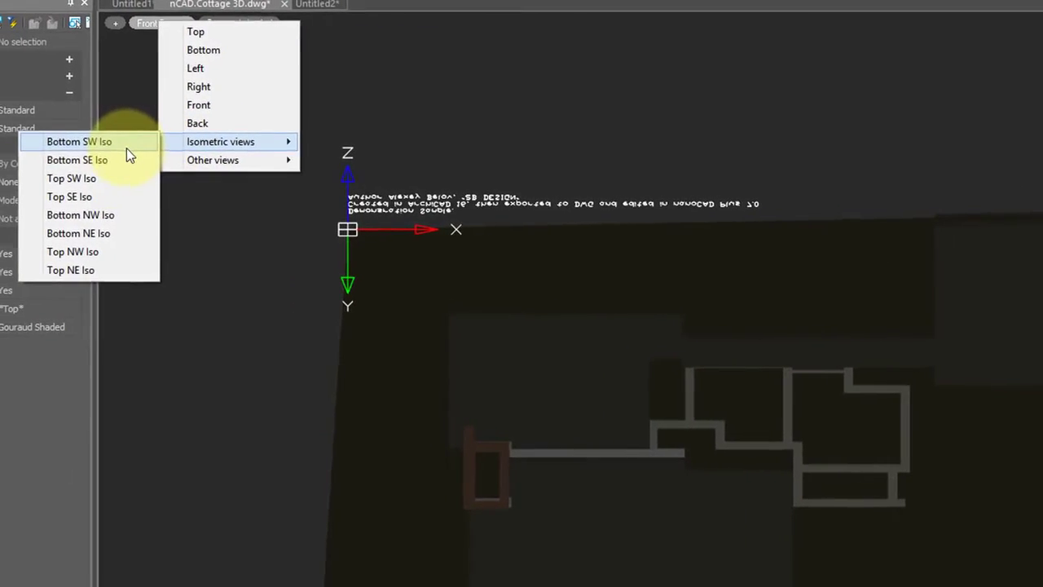
left_click(125, 197)
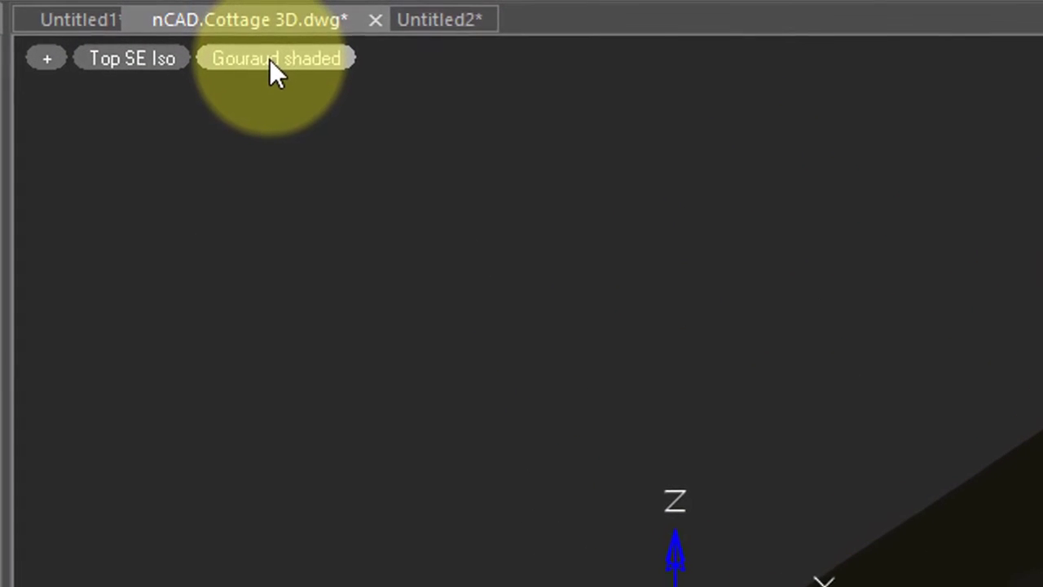
Step: Apply the Flat shaded with edges style, then 3D Wireframe, and check the viewport navigation aids
left_click(270, 60)
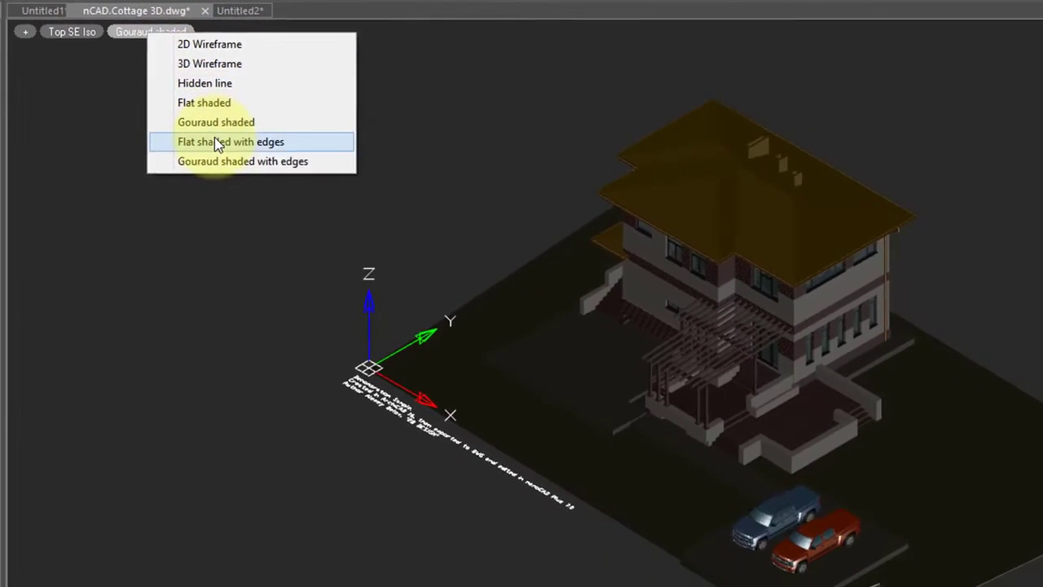
left_click(249, 169)
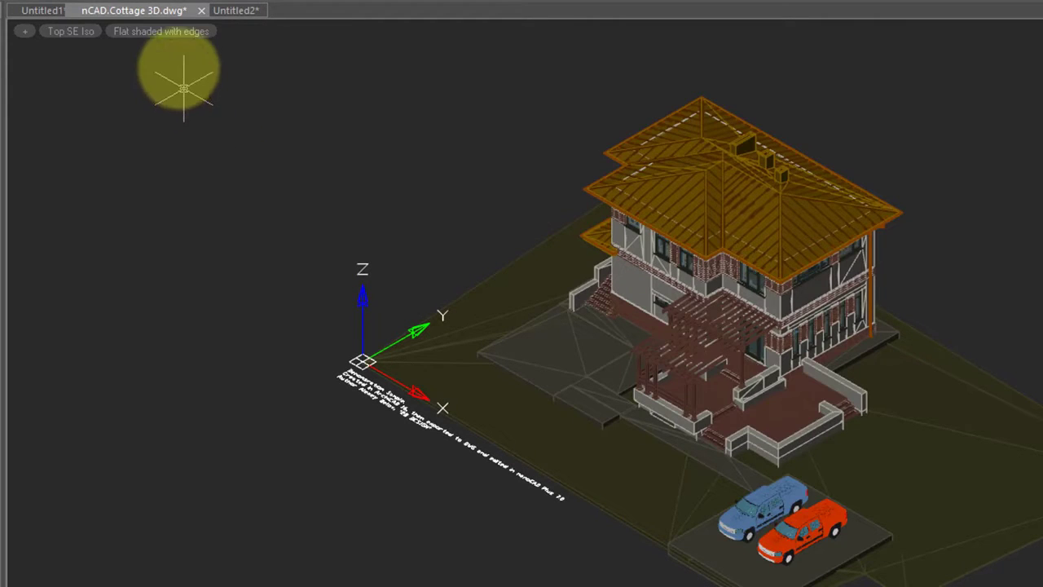
left_click(163, 37)
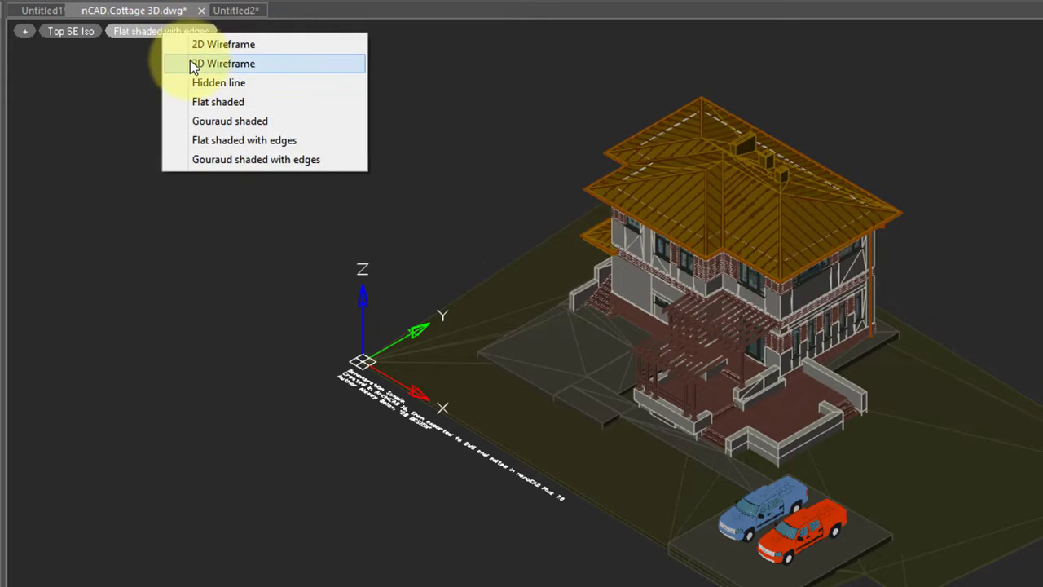
left_click(190, 61)
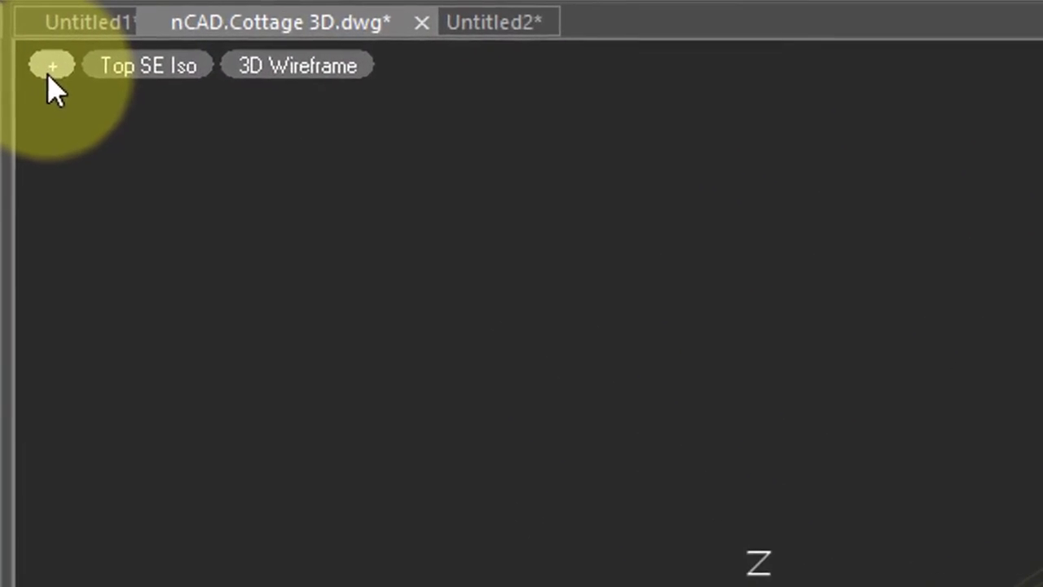
left_click(47, 73)
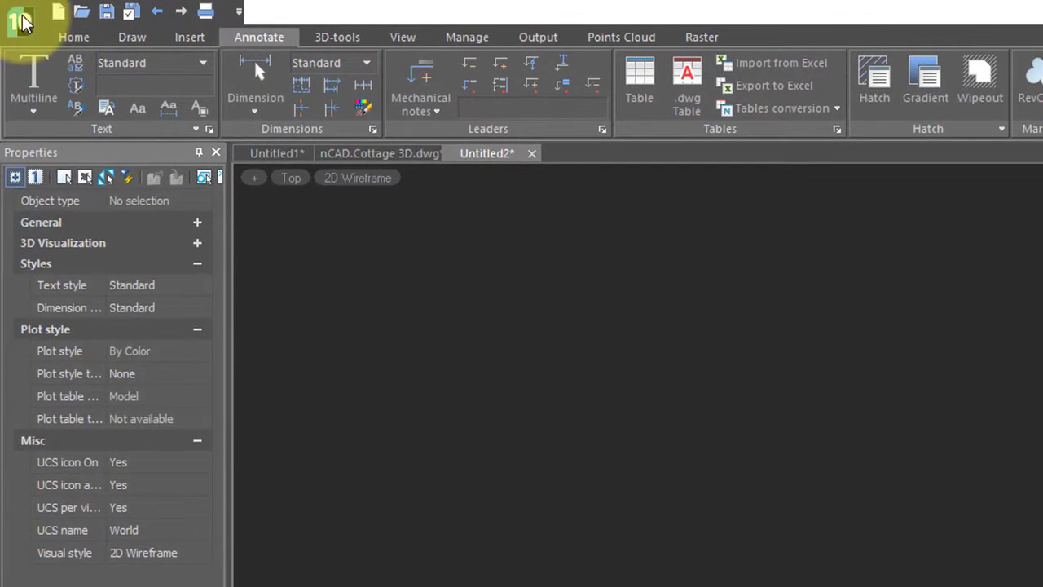
Step: Import the MicroStation DGN file 1344468165.dgn through the Open Vector File dialog
left_click(13, 22)
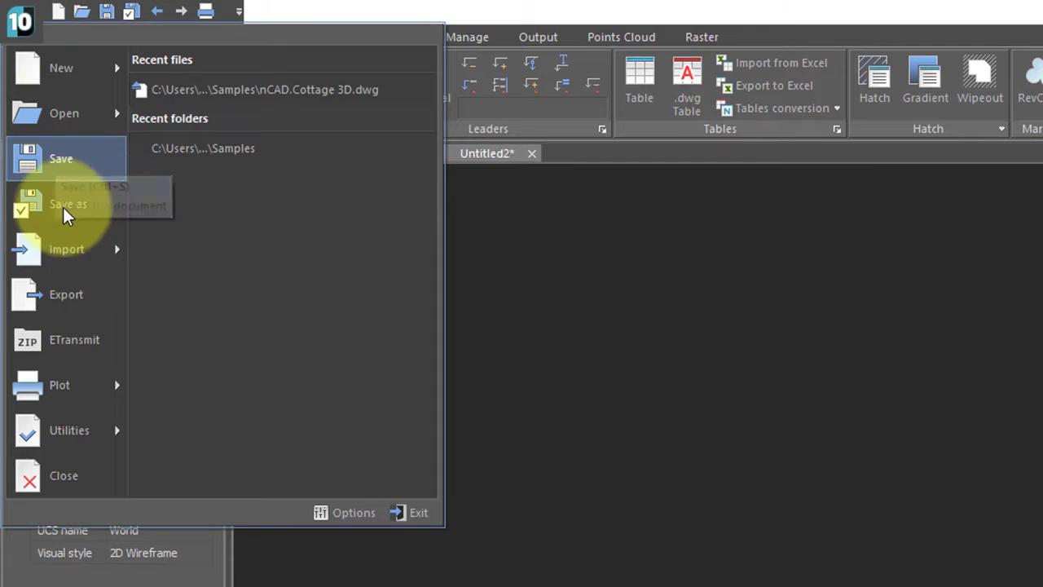
mouse_move(67, 250)
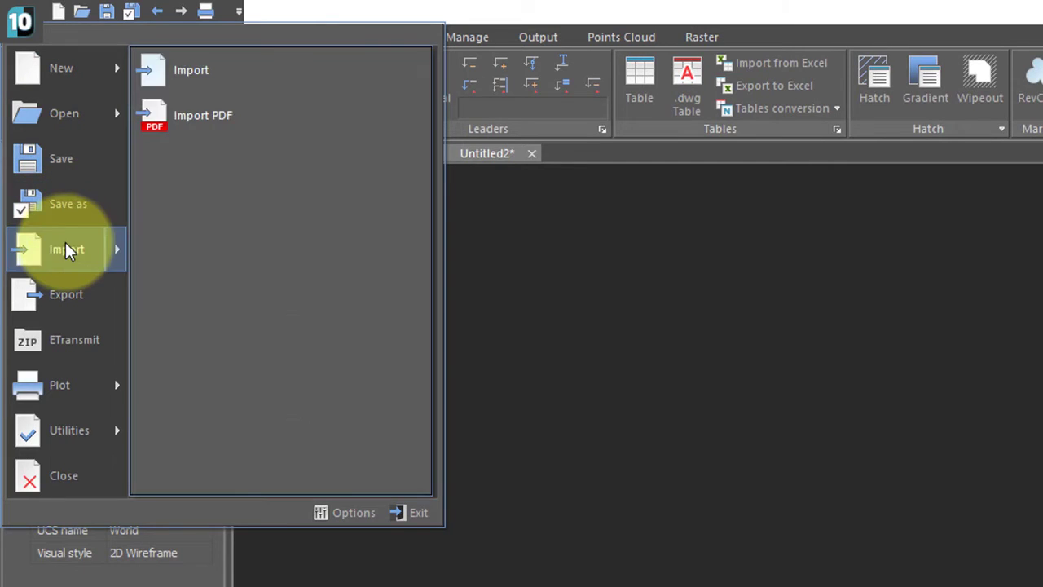
left_click(186, 70)
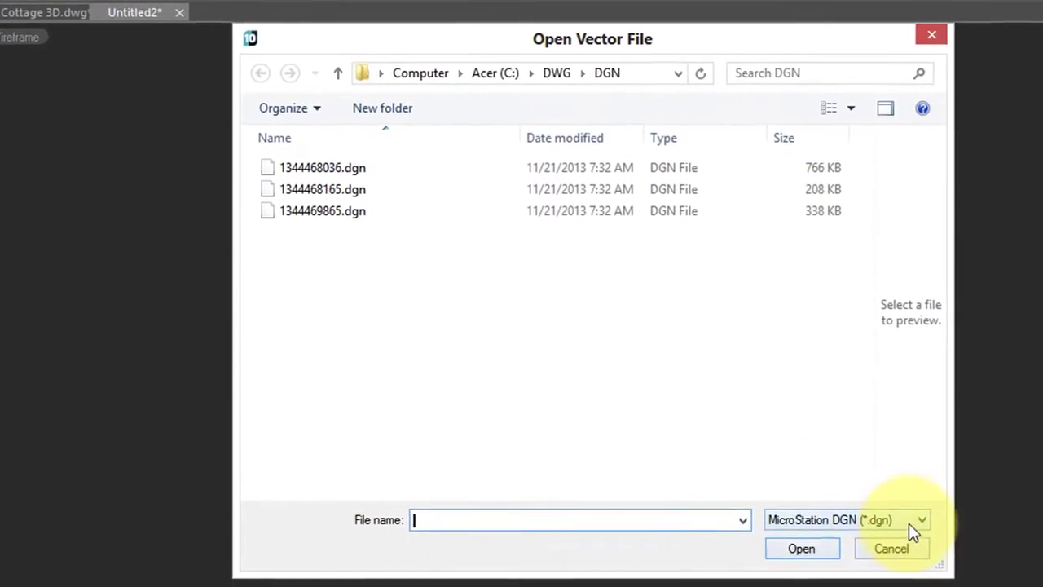
left_click(1027, 584)
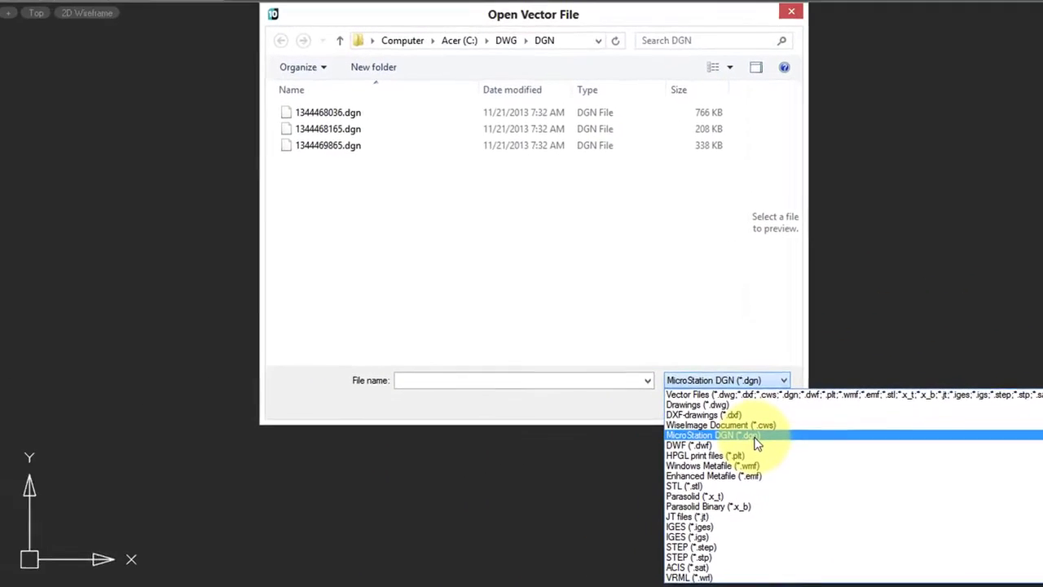
left_click(754, 437)
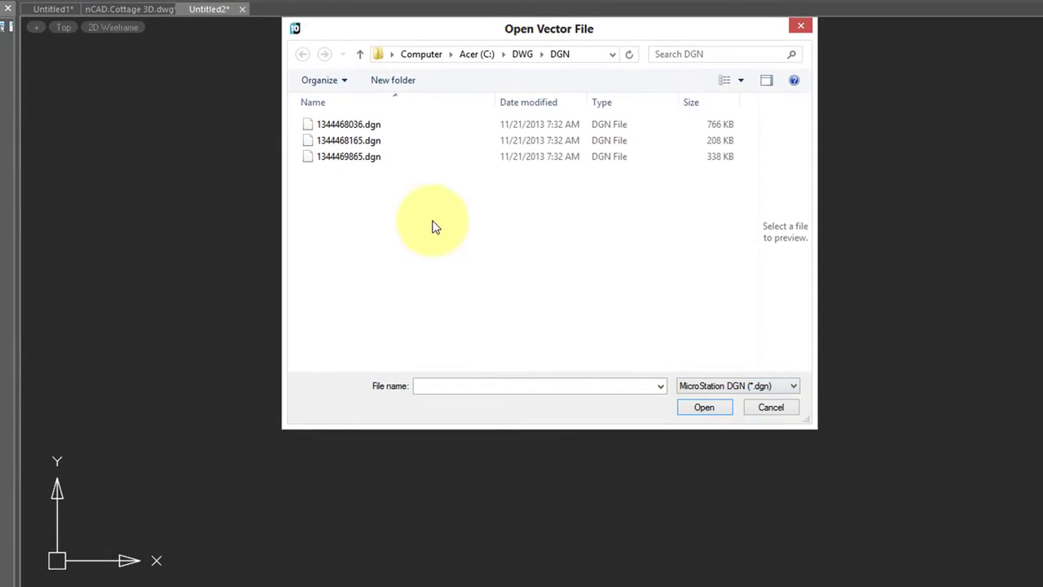
left_click(362, 141)
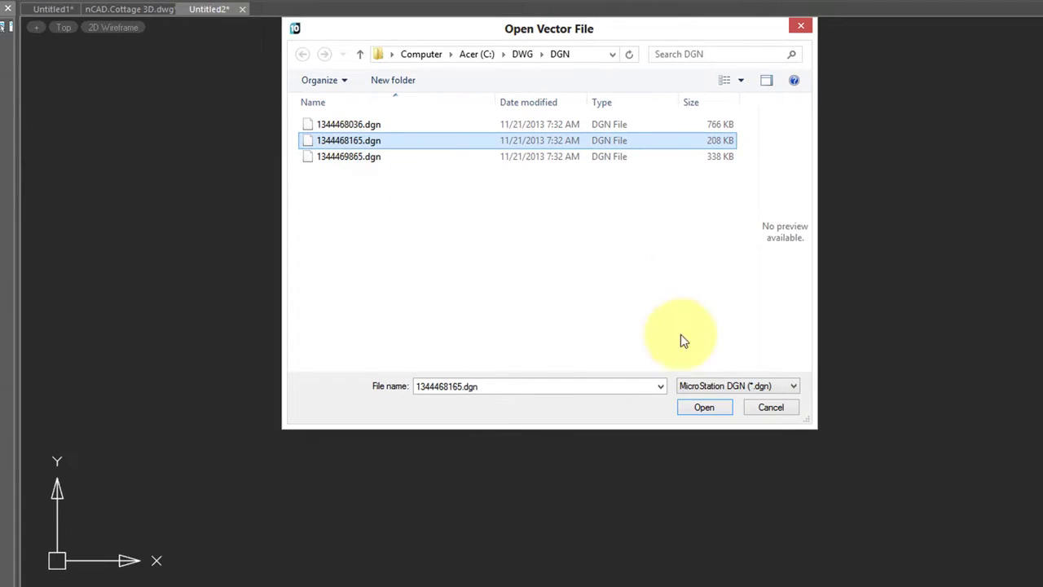
left_click(705, 407)
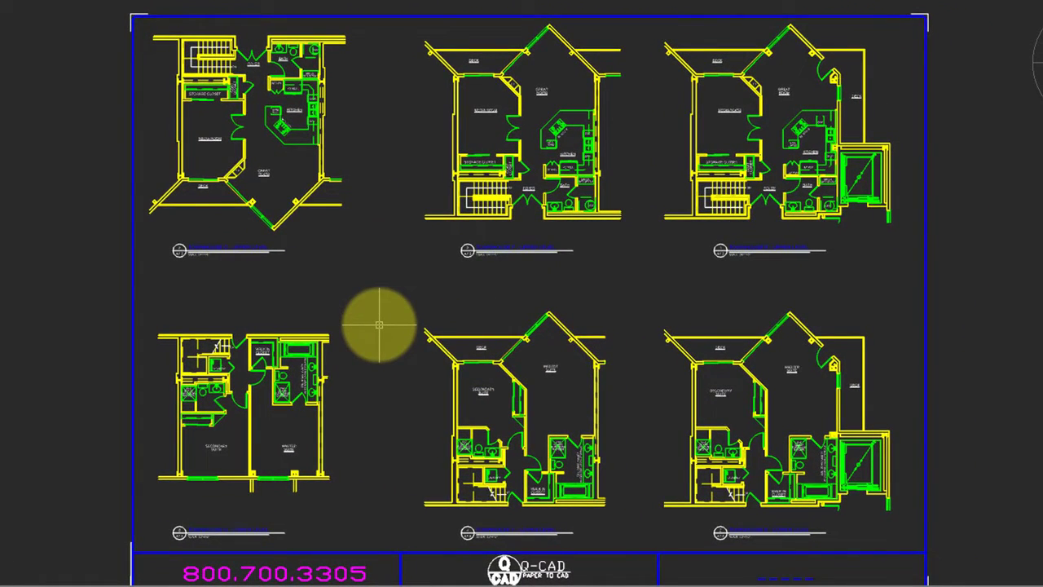
left_click(321, 334)
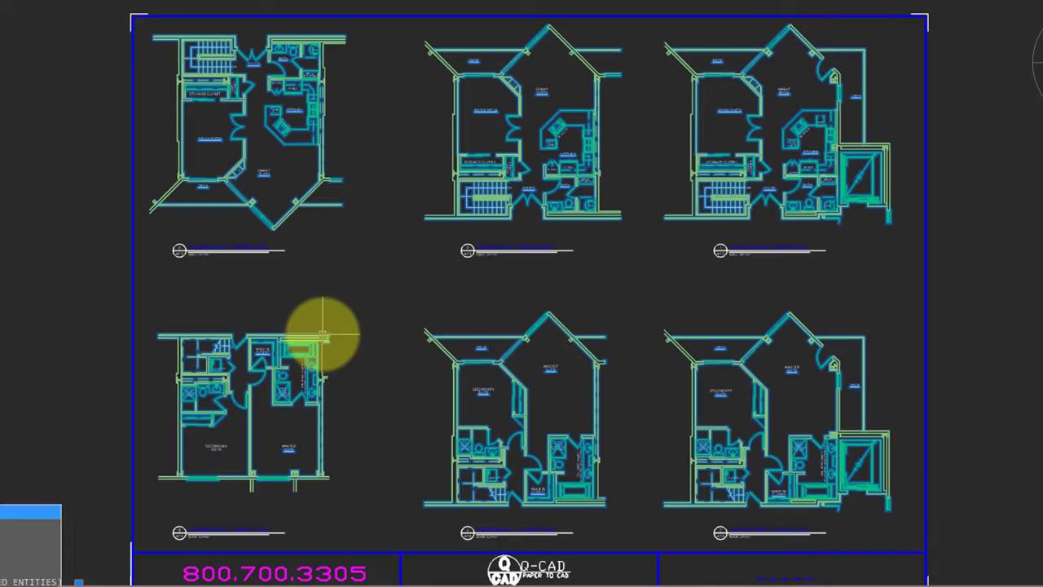
key("Escape")
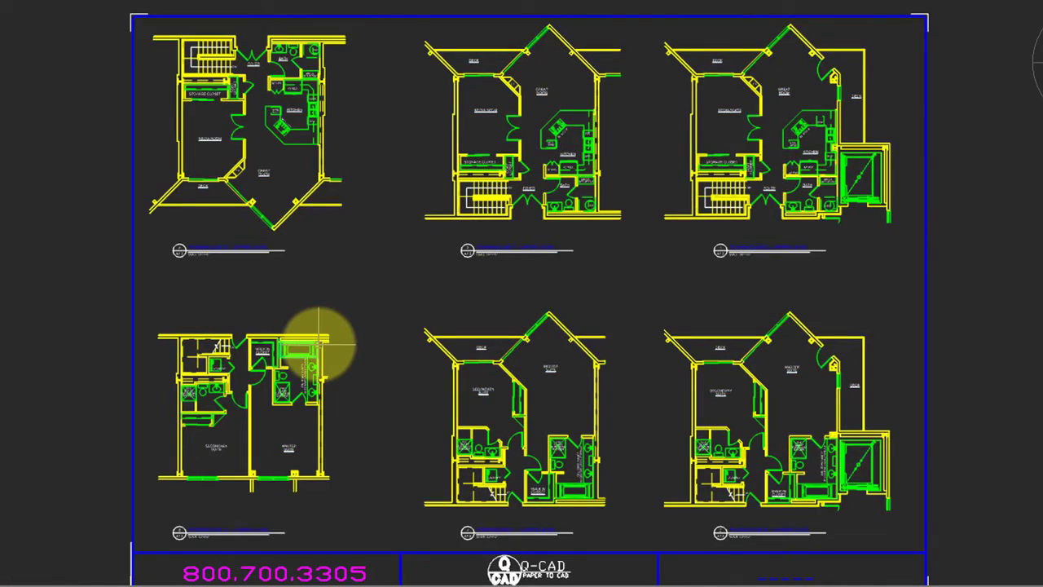
left_click(321, 337)
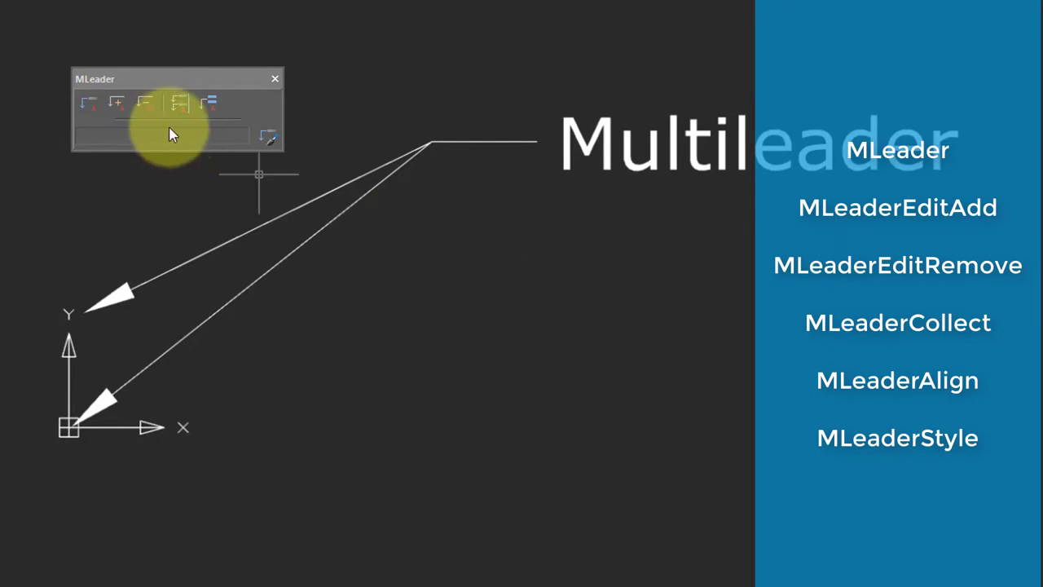
Step: Add a leader to the multileader, then remove its top leader
left_click(124, 105)
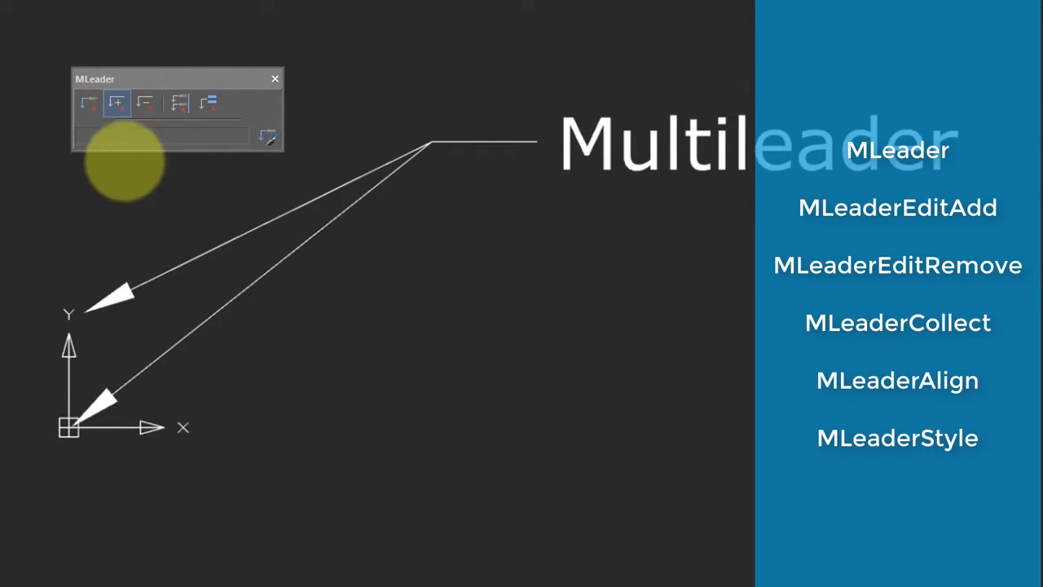
left_click(246, 268)
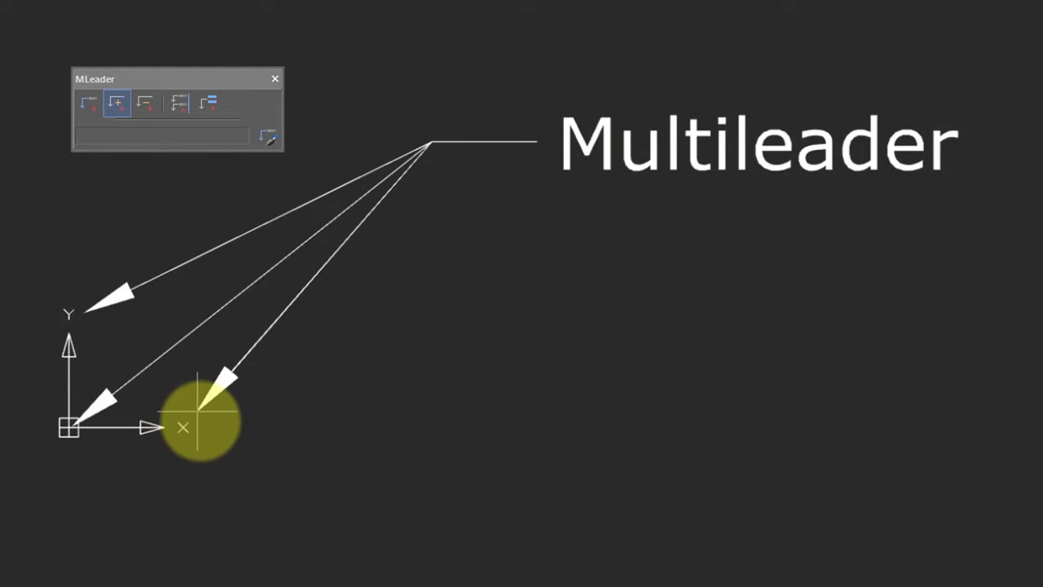
left_click(144, 107)
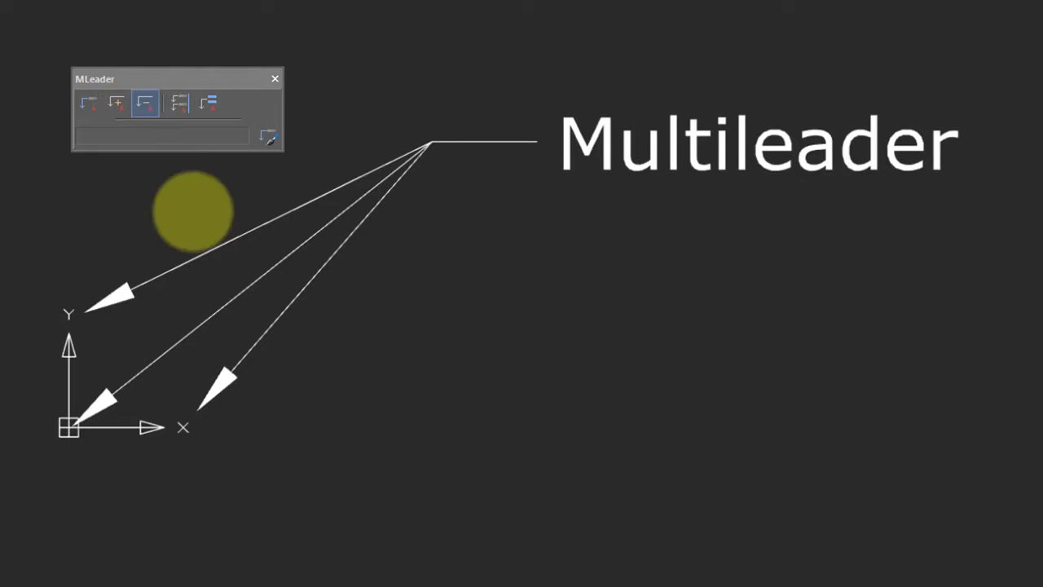
left_click(206, 258)
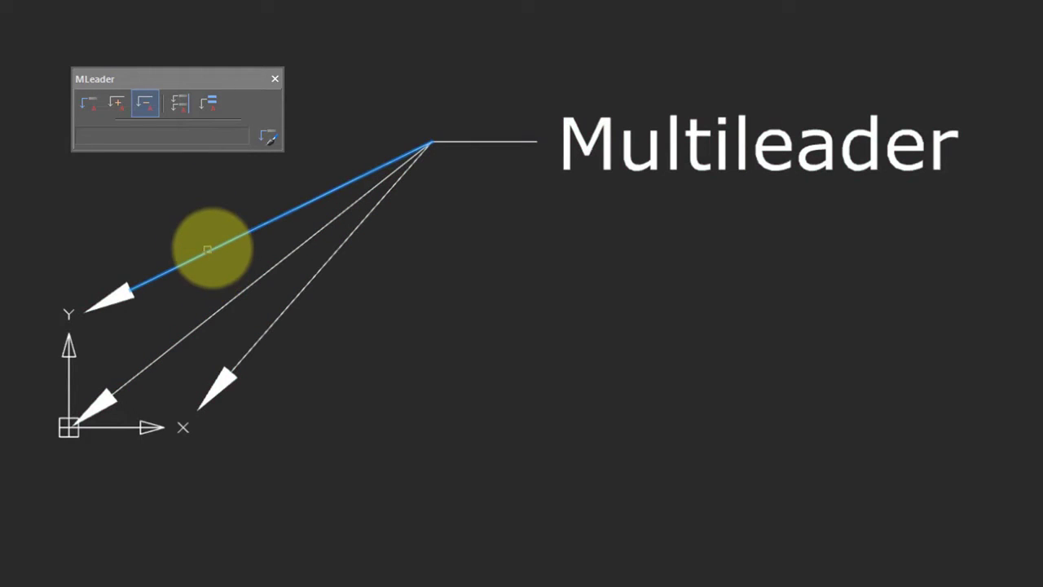
key("Return")
Step: Move the multileader's arrow to the Y axis tip and its landing lower and right
left_click(432, 146)
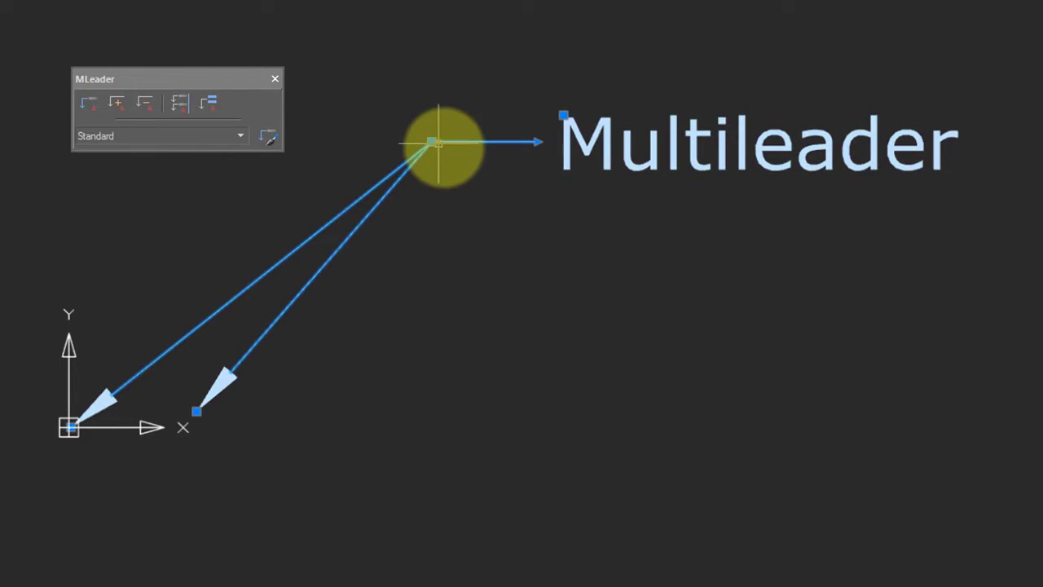
left_click(69, 427)
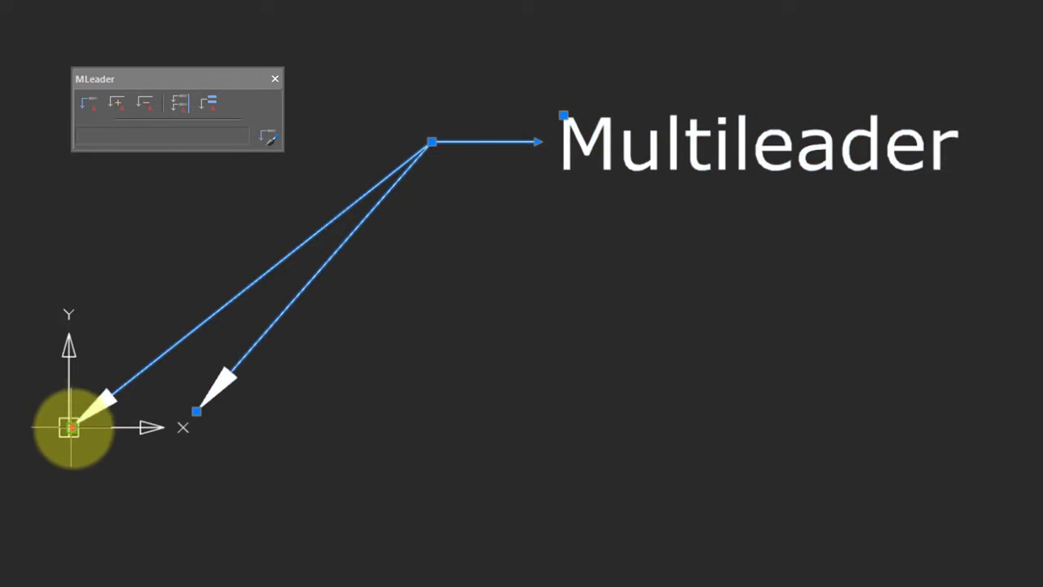
left_click(69, 314)
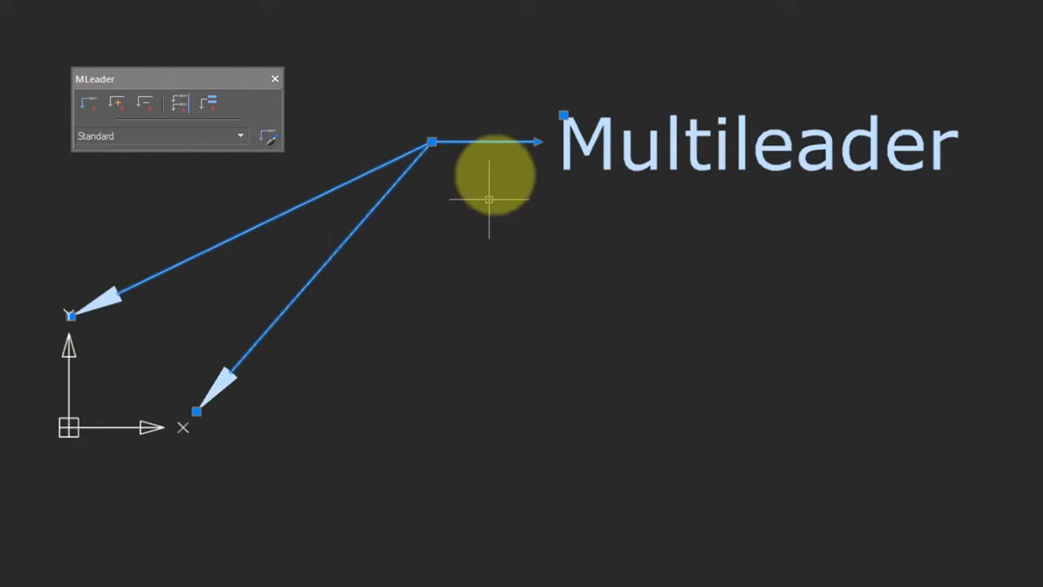
left_click(431, 142)
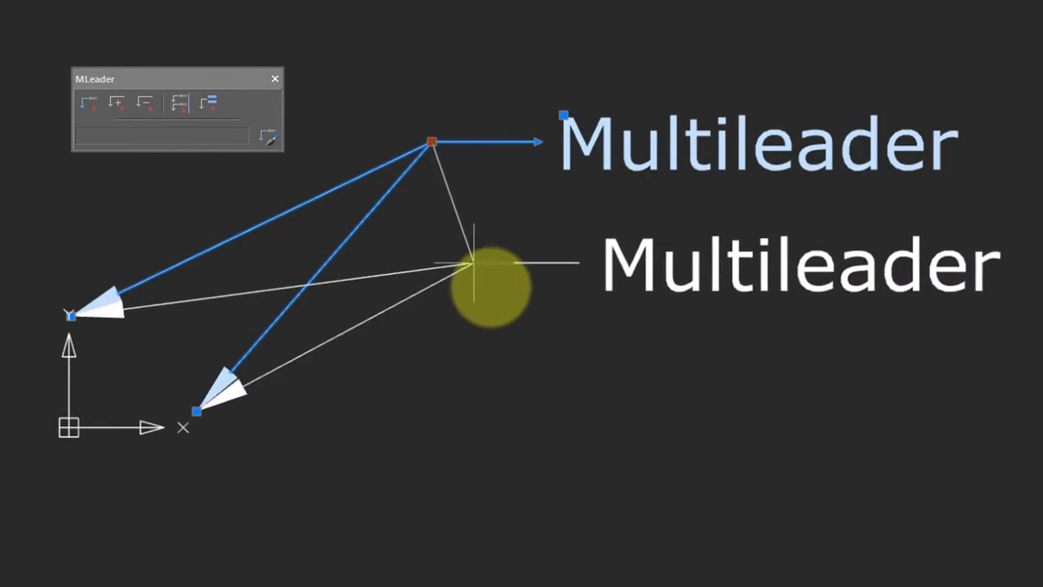
left_click(485, 280)
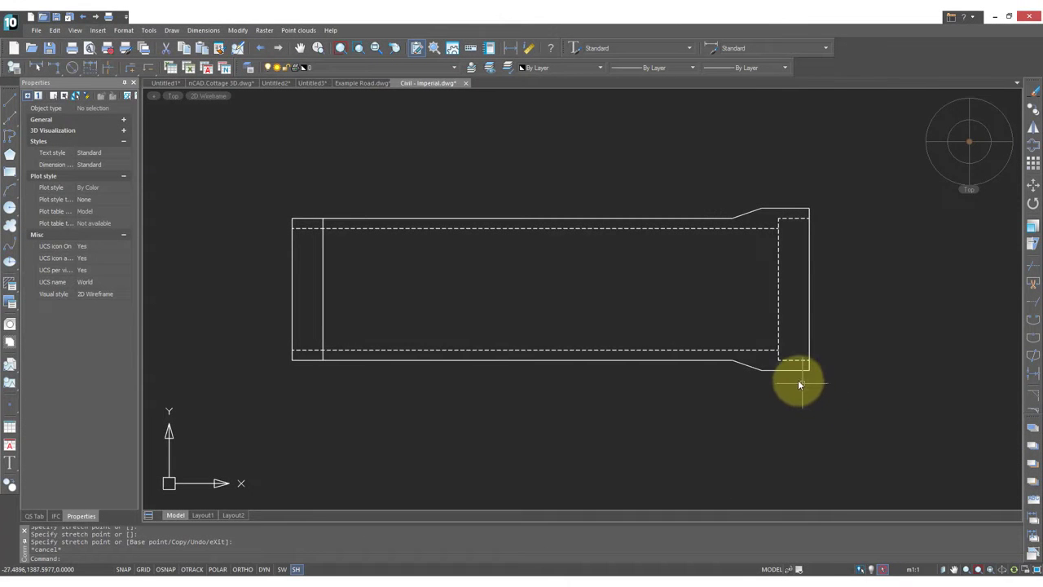
Step: Stretch the concrete pipe block shorter from its left end and taller from its top corner
left_click(796, 370)
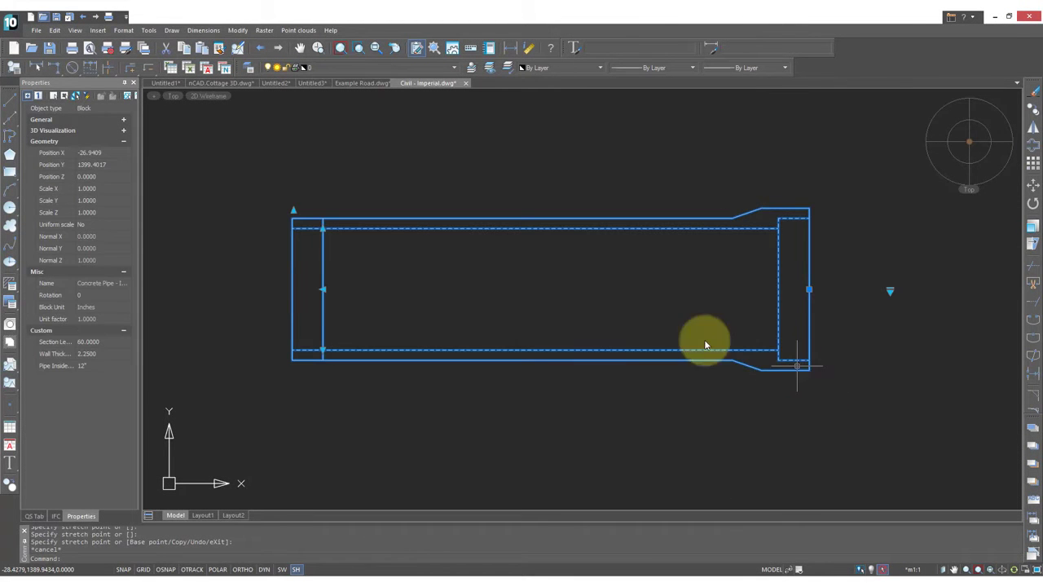
left_click(323, 289)
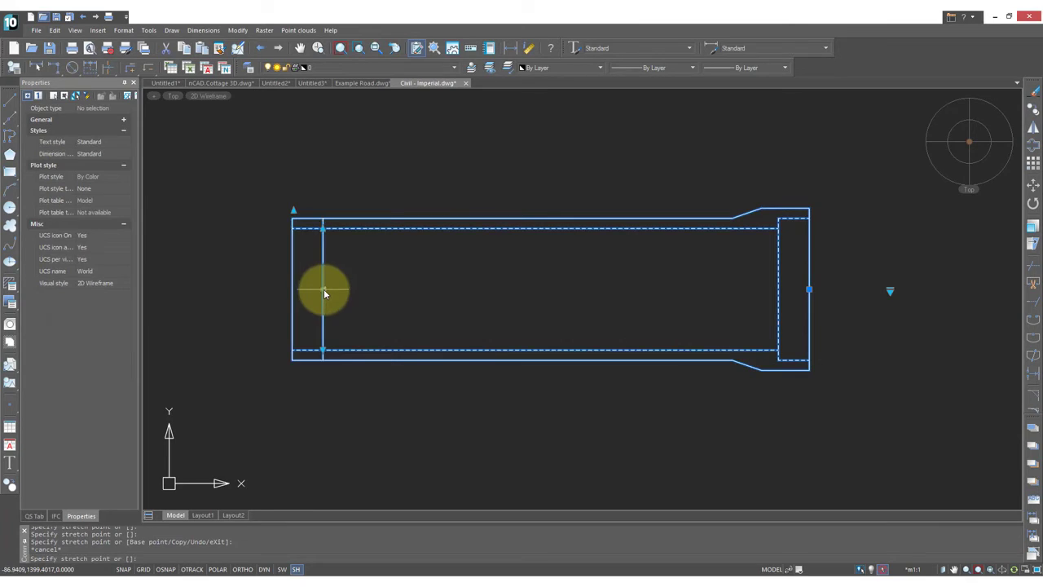
left_click(492, 294)
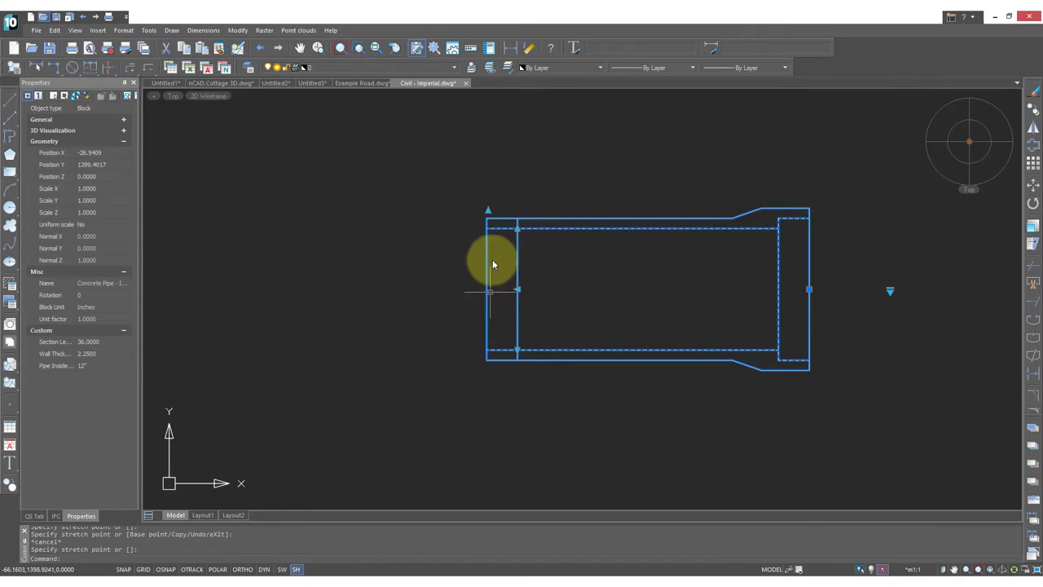
left_click(489, 212)
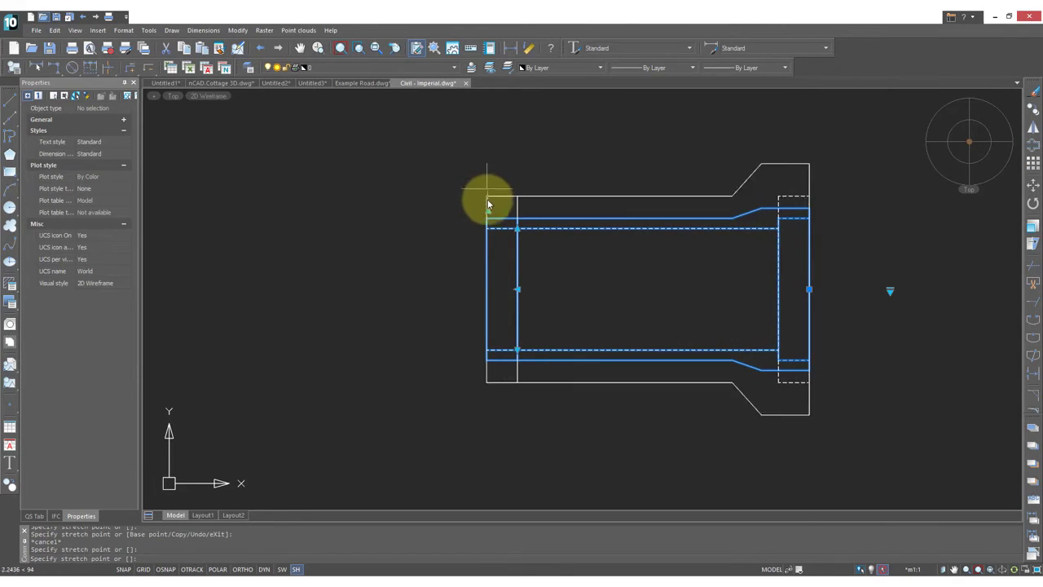
left_click(492, 188)
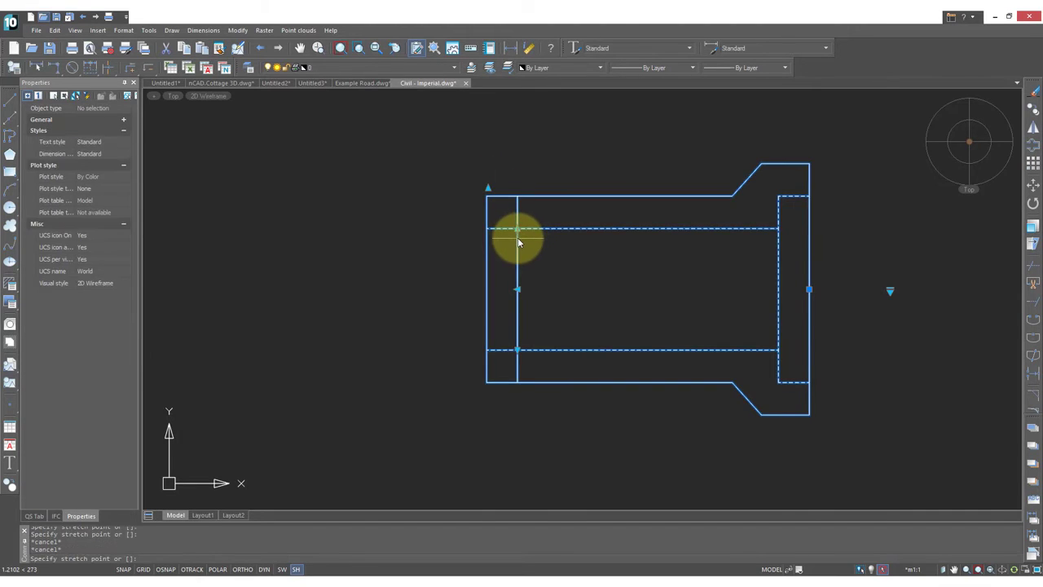
key("Escape")
Step: Stretch the pipe's right edge, then pick a new pipe size from the lookup list
left_click(807, 289)
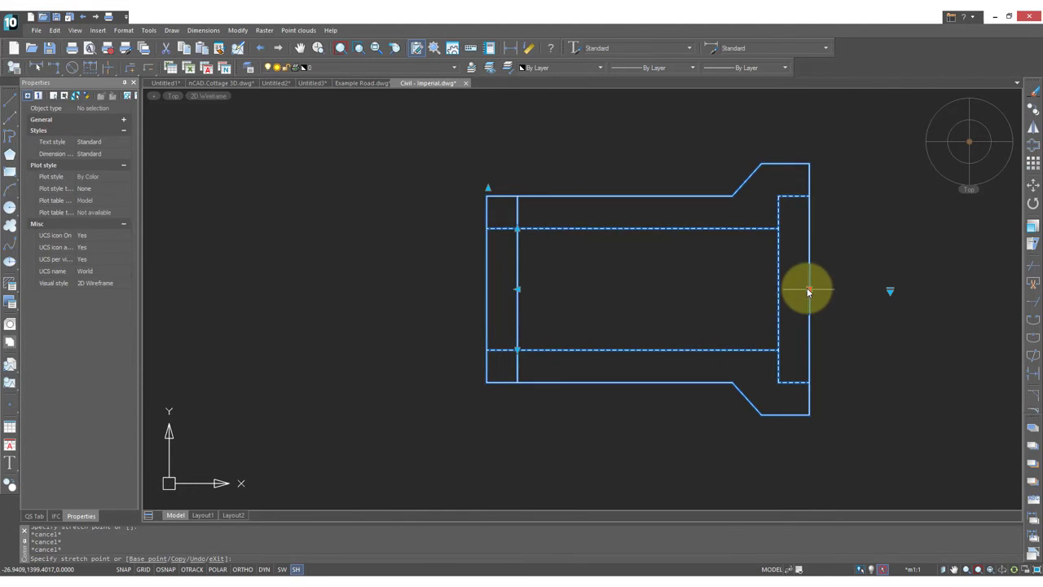
left_click(809, 289)
left_click(689, 285)
left_click(773, 288)
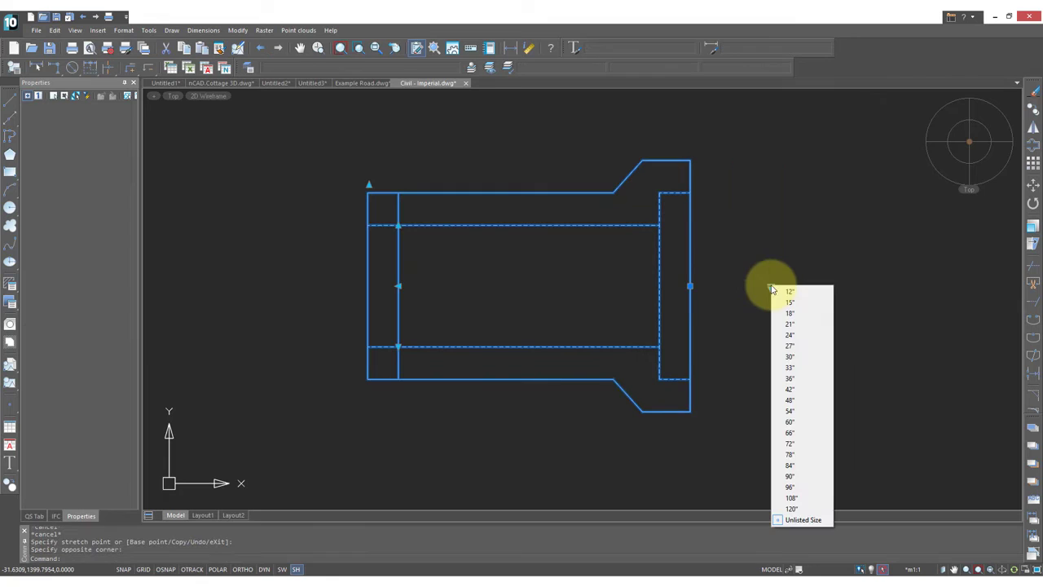
left_click(791, 303)
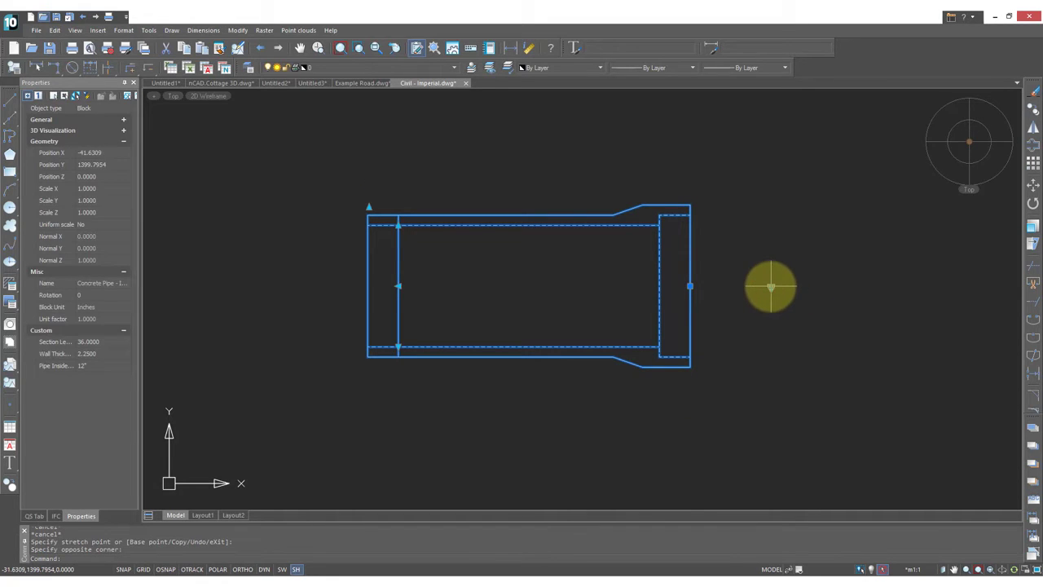
left_click(774, 286)
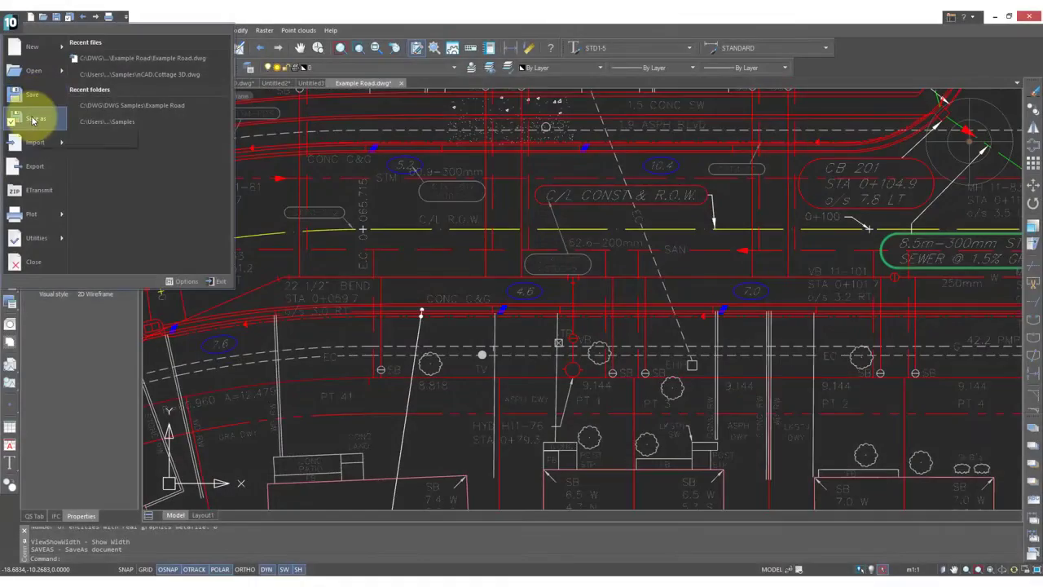
Step: Check the Save As file types, then open the default save format choices in Options > Save documents
left_click(33, 120)
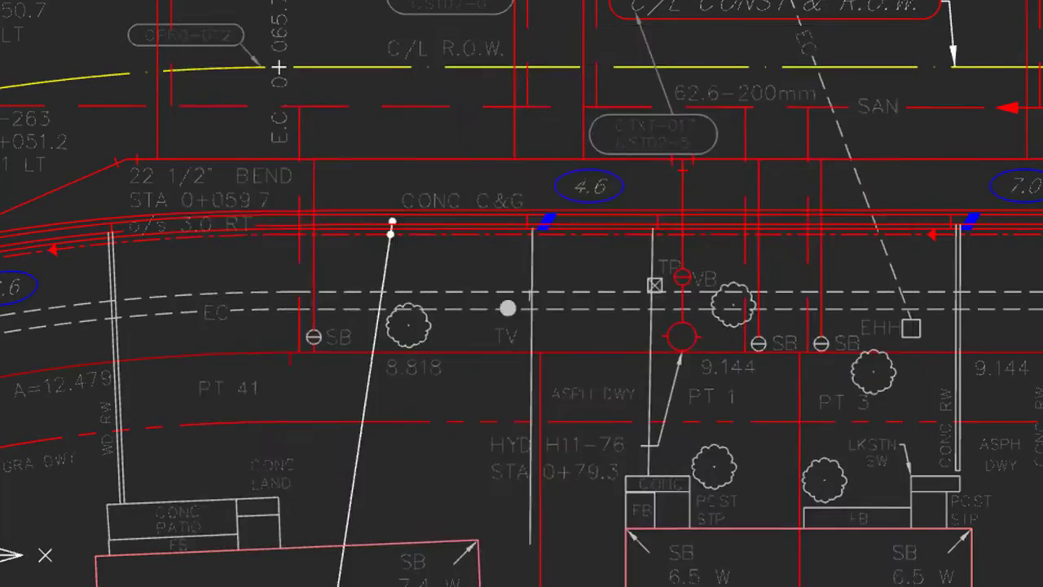
left_click(23, 21)
left_click(362, 517)
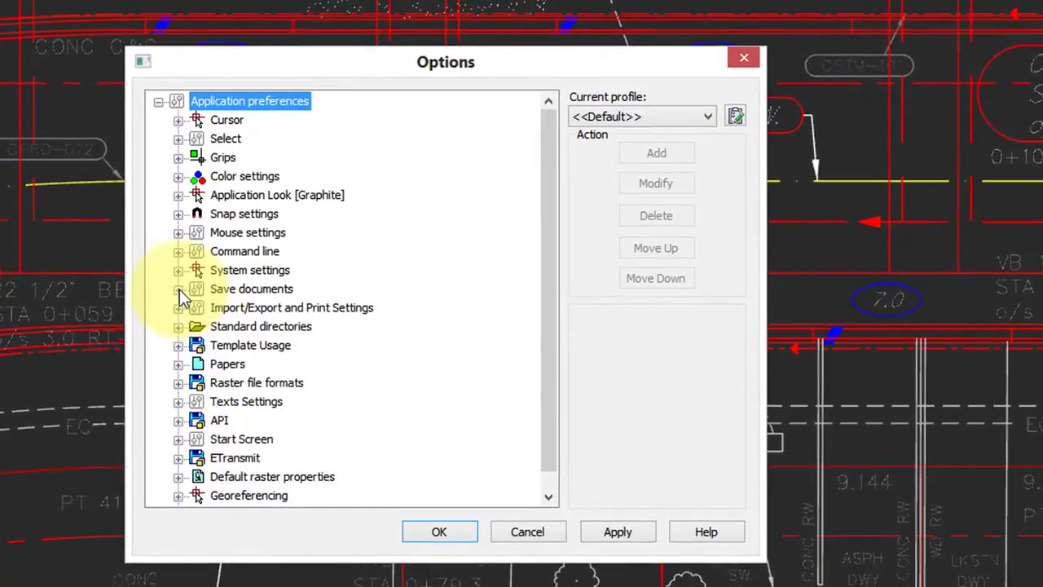
left_click(178, 289)
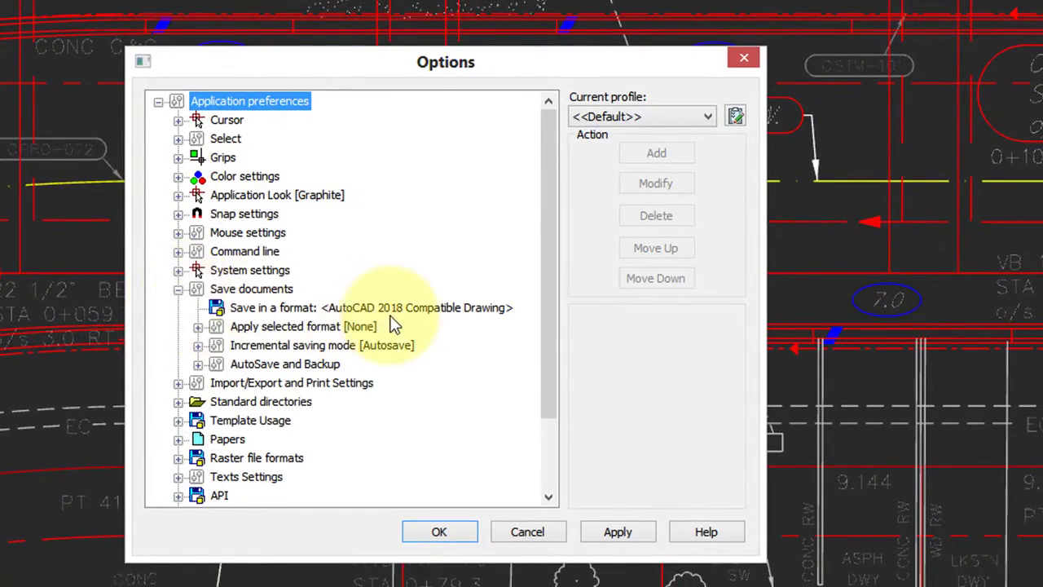
left_click(395, 309)
left_click(802, 181)
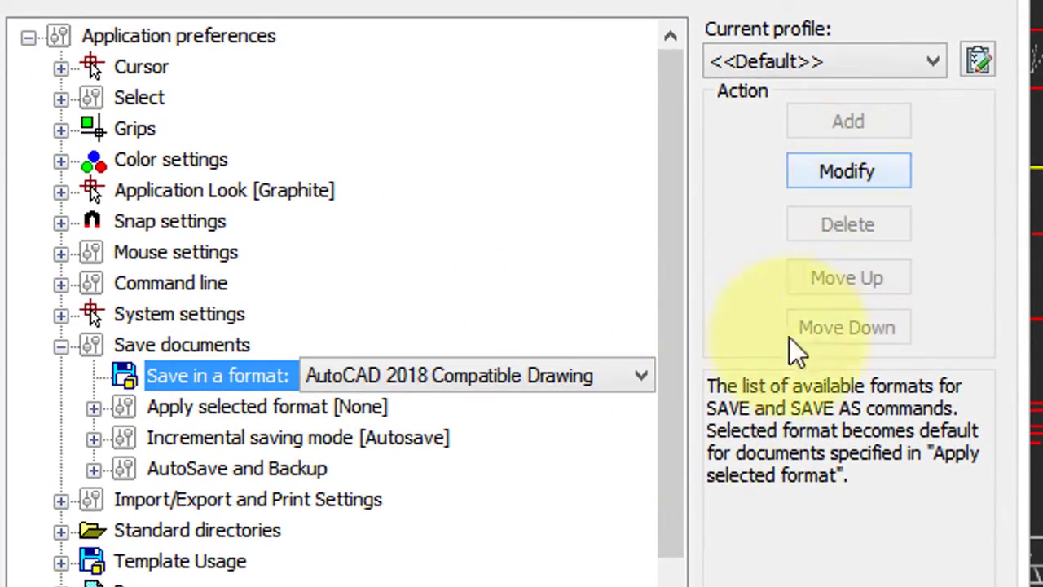